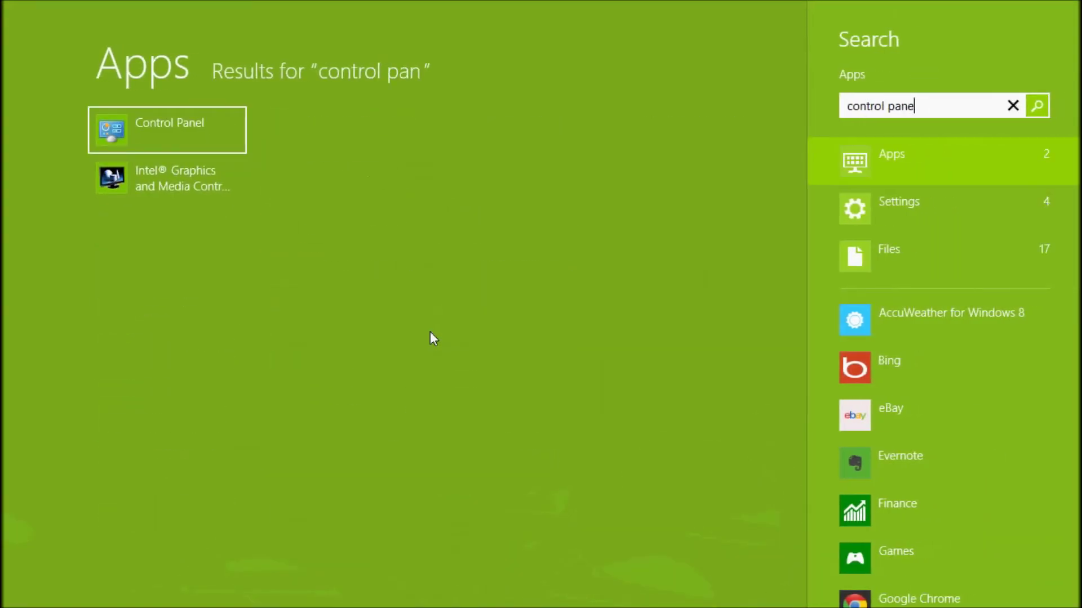
Step: Search the Start screen for 'control panel' and launch Control Panel
type("l")
key("Return")
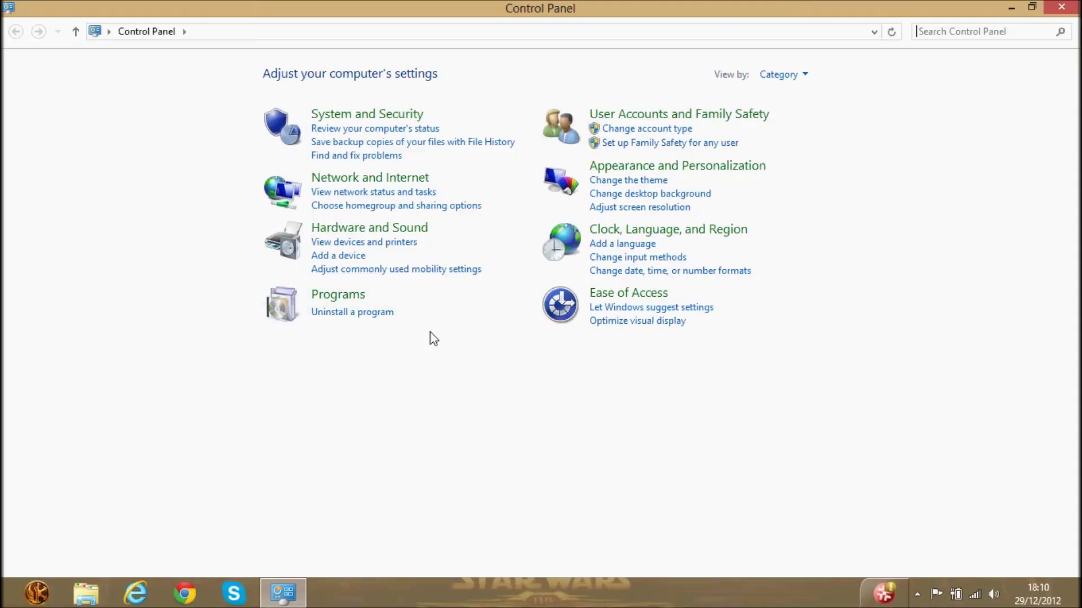
Step: Restore the Control Panel window, view System and Security's System page, then return
double_click(776, 6)
left_click(824, 162)
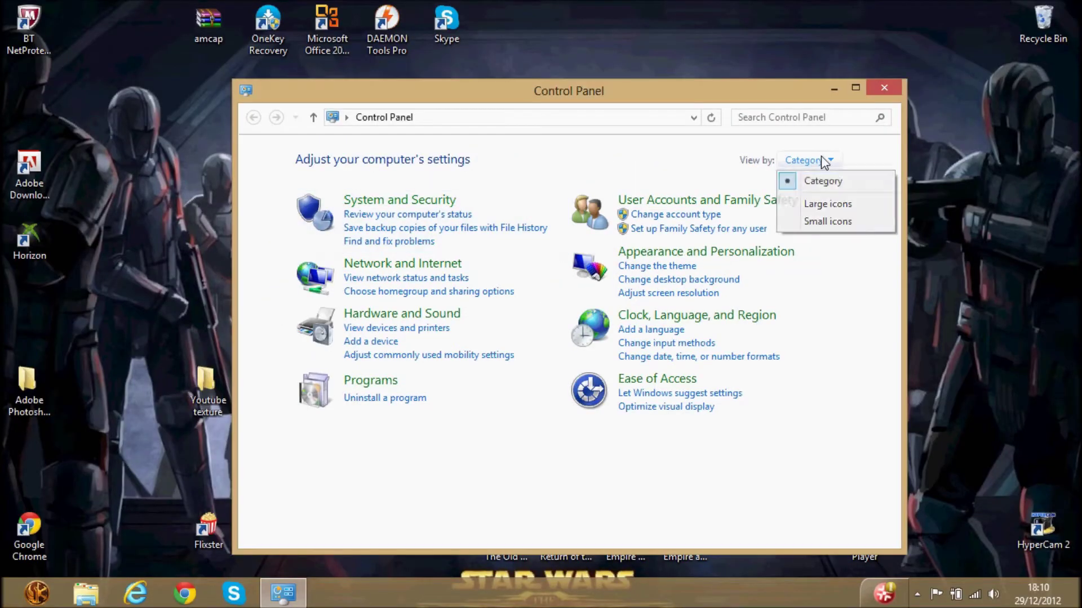
left_click(843, 186)
left_click(399, 201)
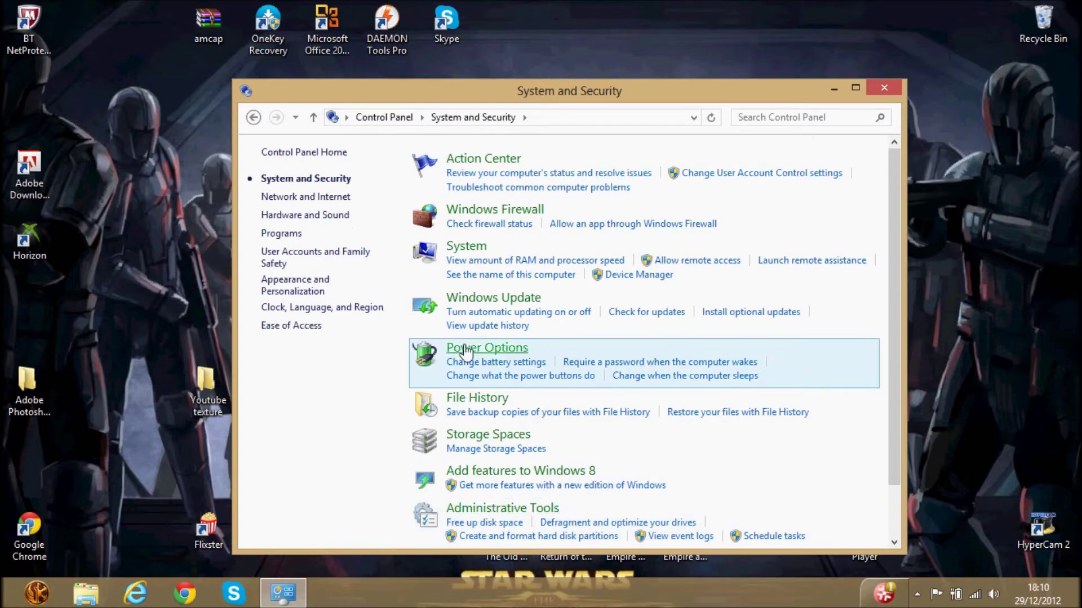
left_click(466, 247)
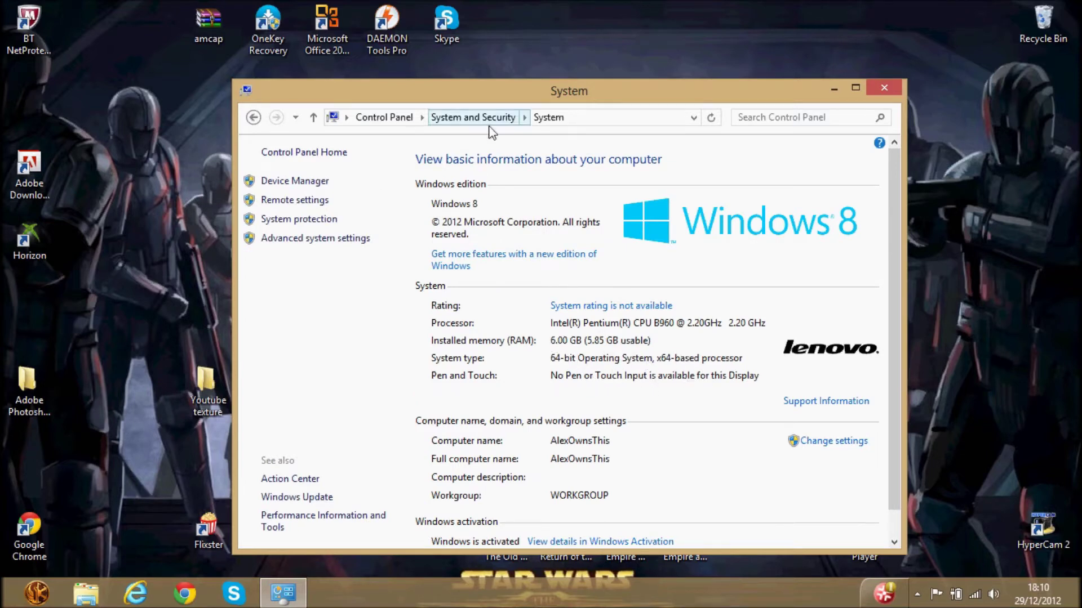
left_click(451, 117)
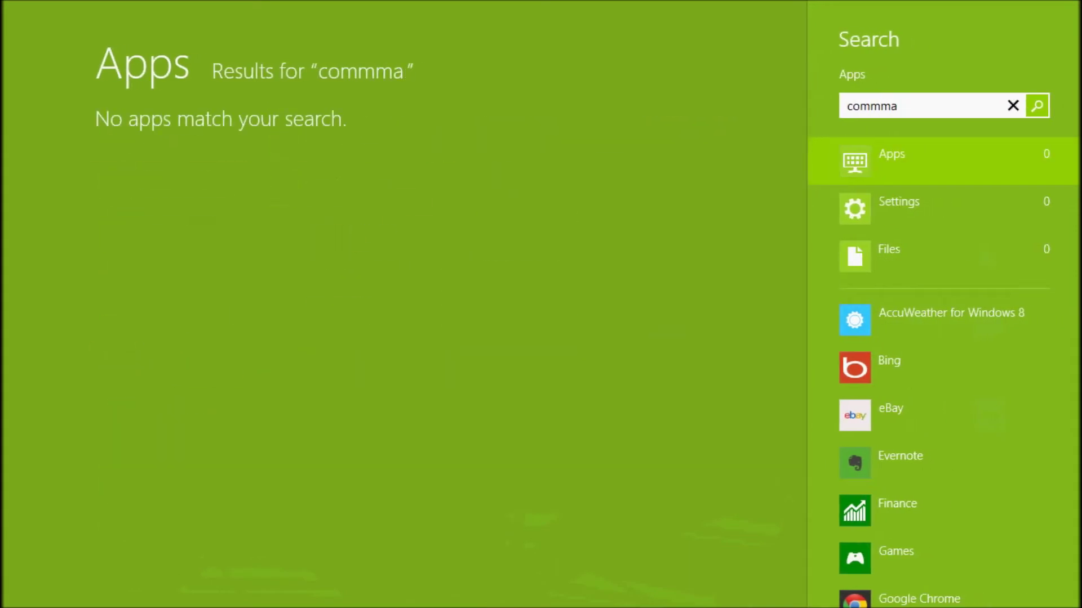
Step: Open Command Prompt from search and run msconfig to launch System Configuration
key("BackSpace")
key("BackSpace")
key("Return")
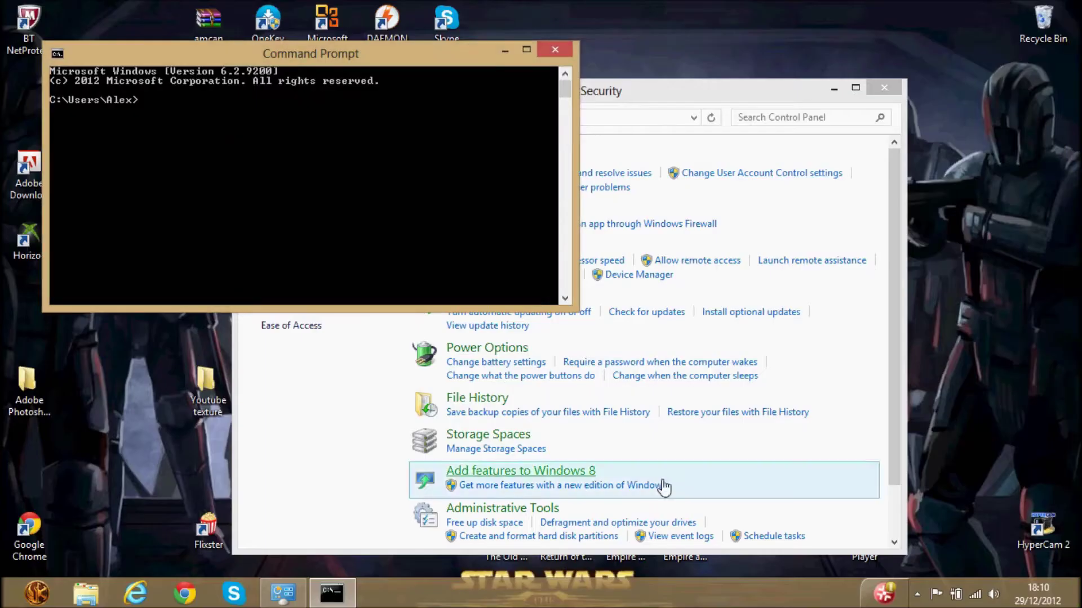
type("msconfig")
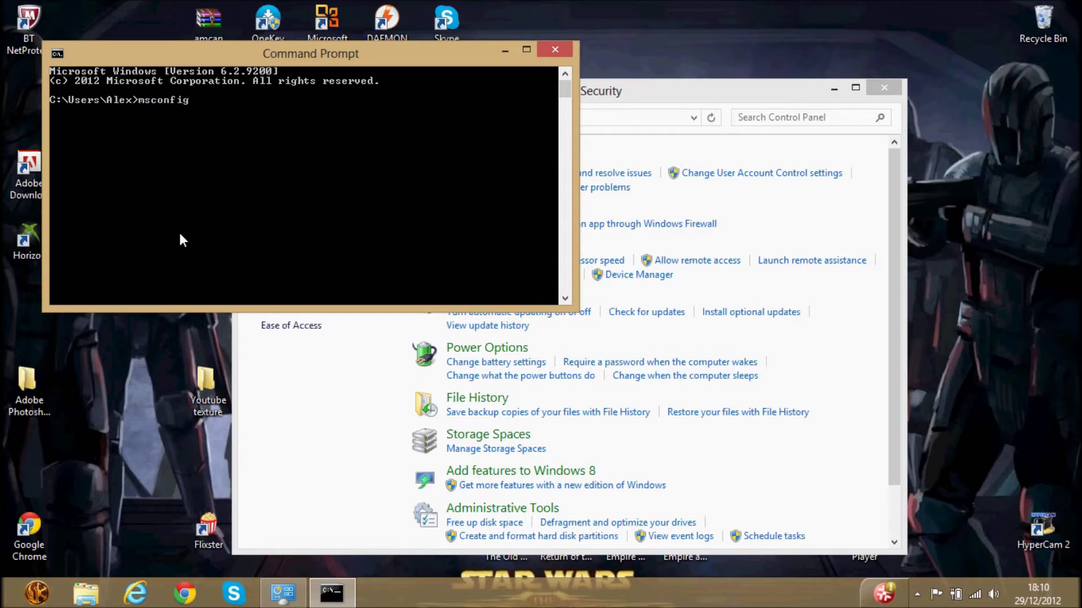
key("Return")
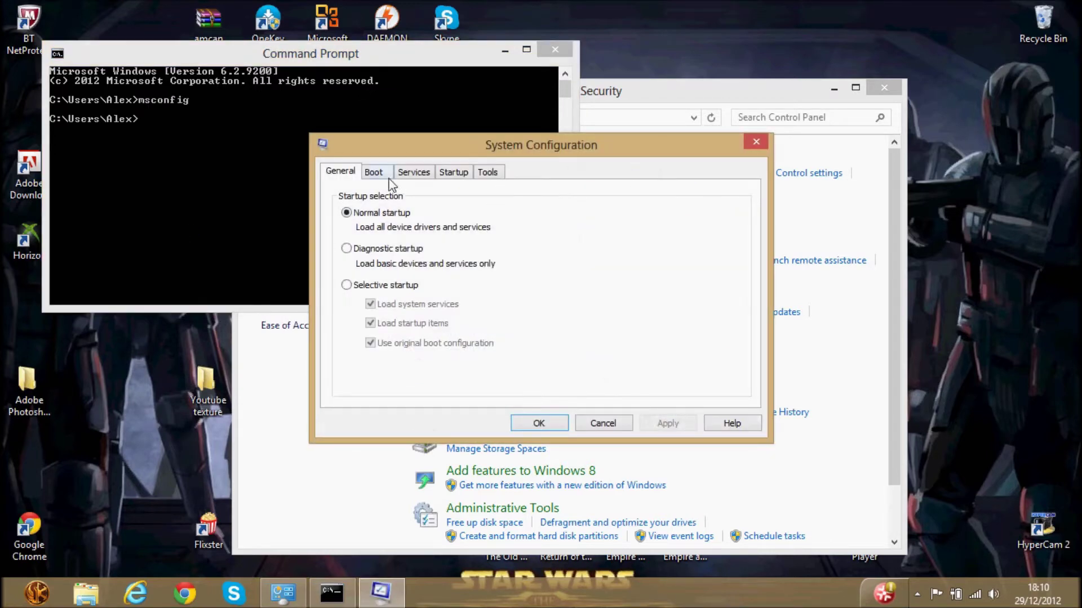
Step: Show the Services tab, move the window up, and sort services by Manufacturer
left_click(408, 178)
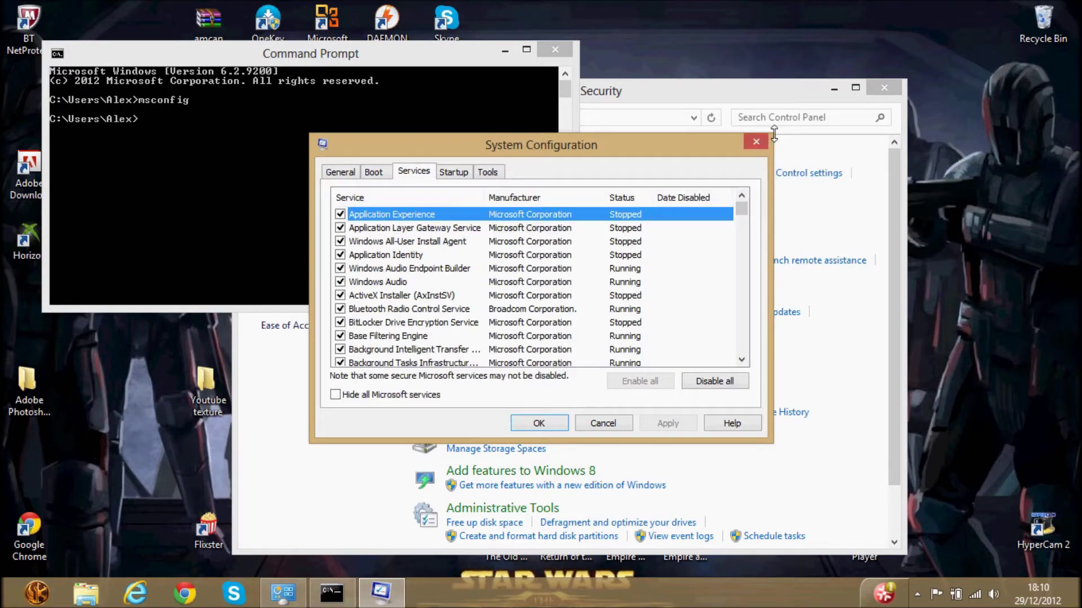
left_click_drag(682, 151, 694, 36)
scroll(406, 220, "down", 1)
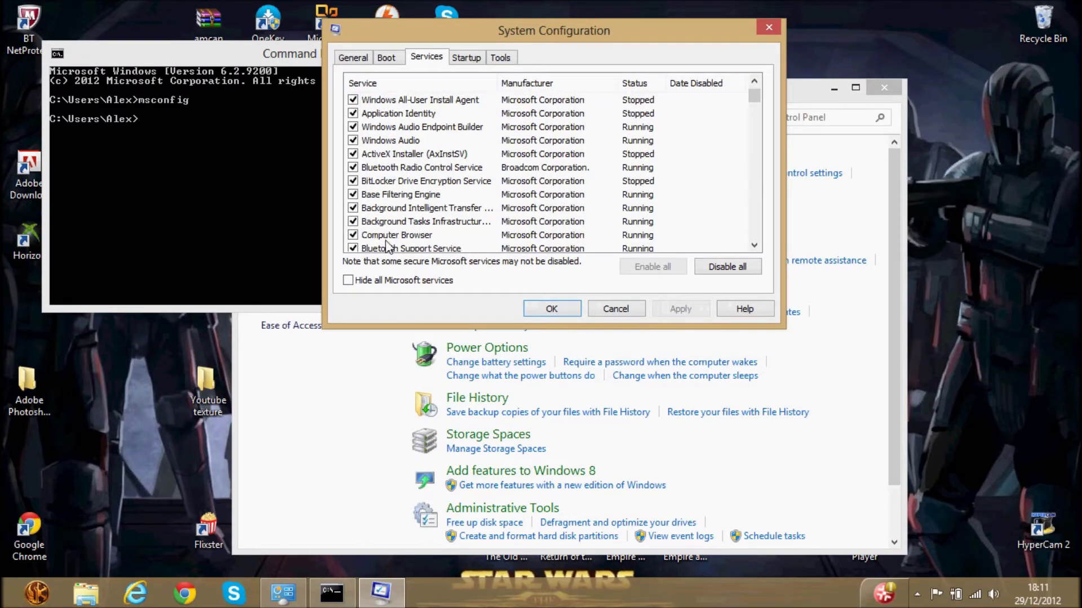
scroll(369, 225, "down", 1)
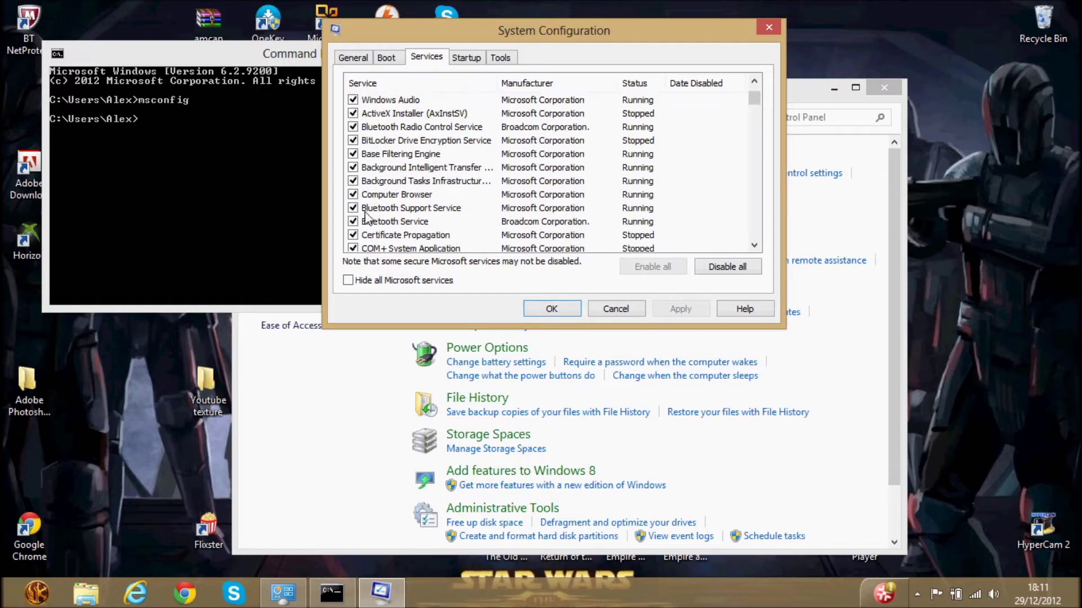
scroll(366, 214, "down", 1)
left_click_drag(753, 100, 750, 147)
left_click(575, 84)
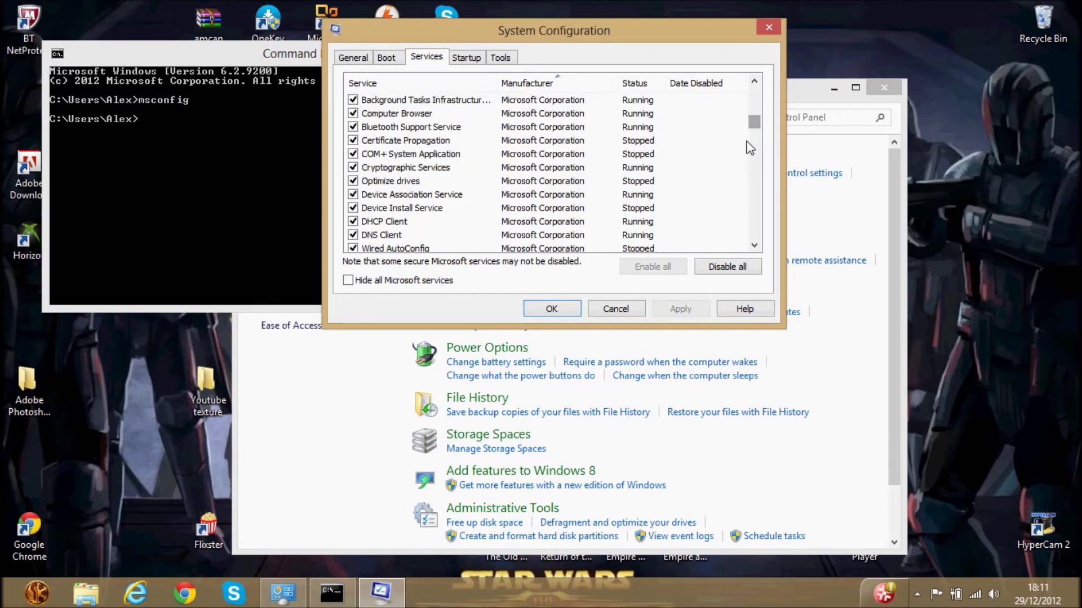
Step: Browse the Tools, Startup, General and Boot tabs, ending back on Services
left_click(499, 58)
left_click(468, 58)
left_click(361, 58)
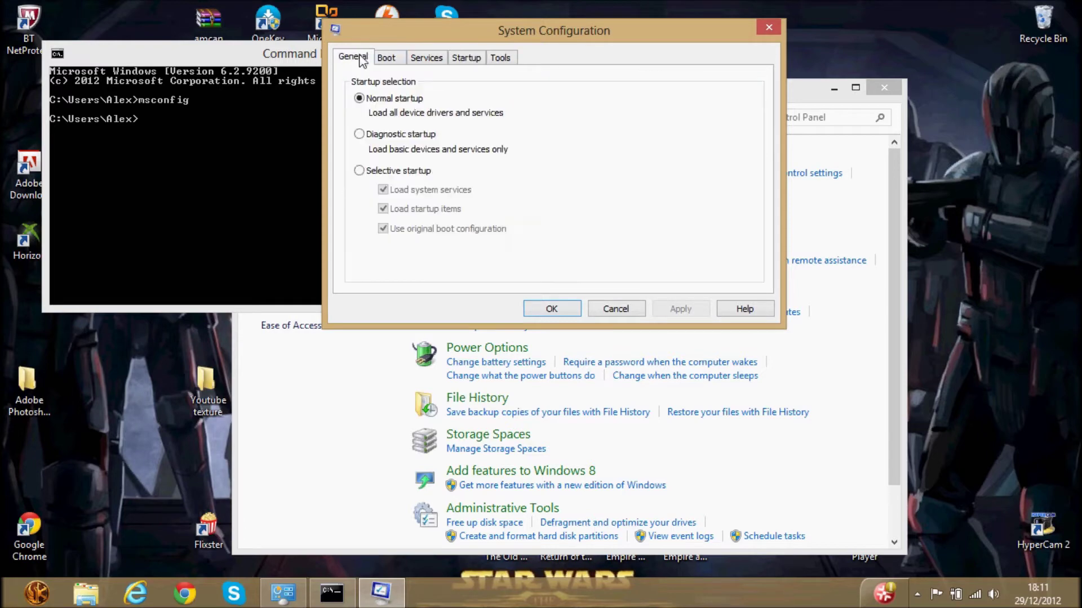
left_click(424, 61)
left_click(388, 58)
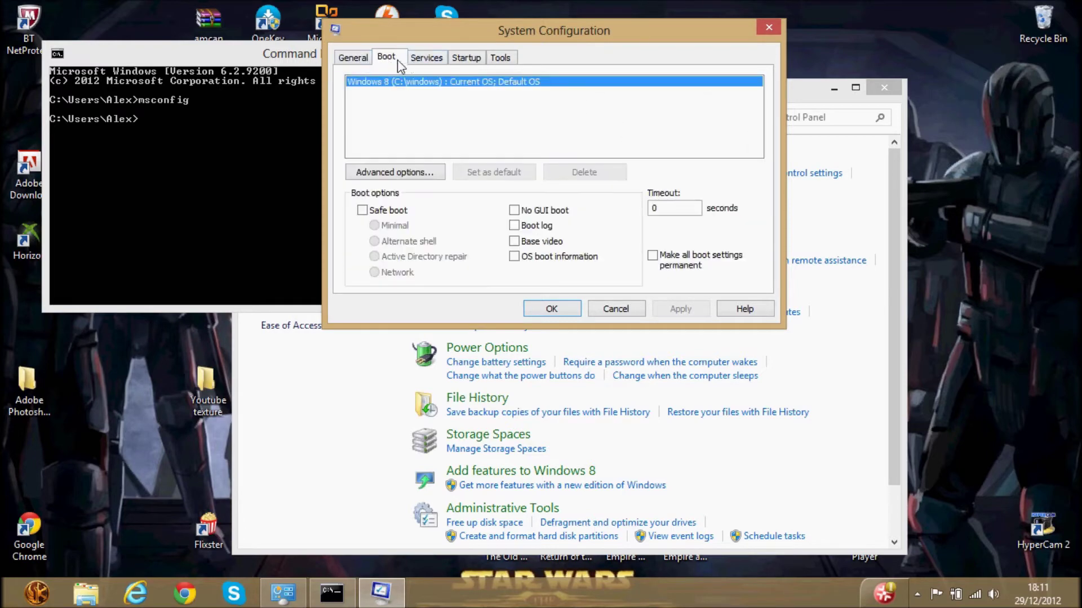
key("ctrl+Tab")
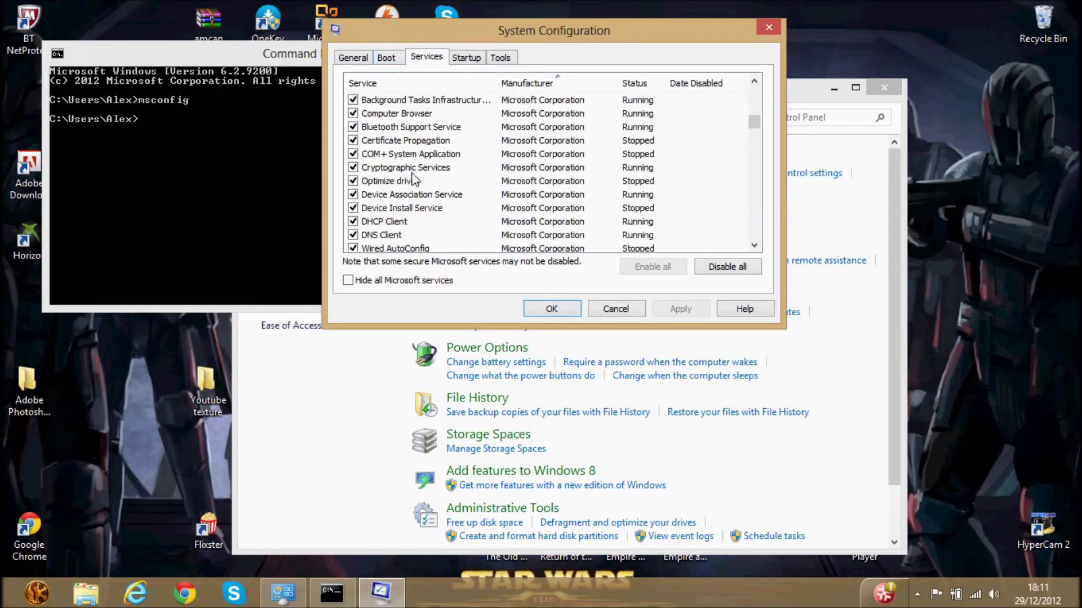
Step: Close System Configuration and Command Prompt, and minimize Control Panel
left_click(361, 59)
left_click(552, 307)
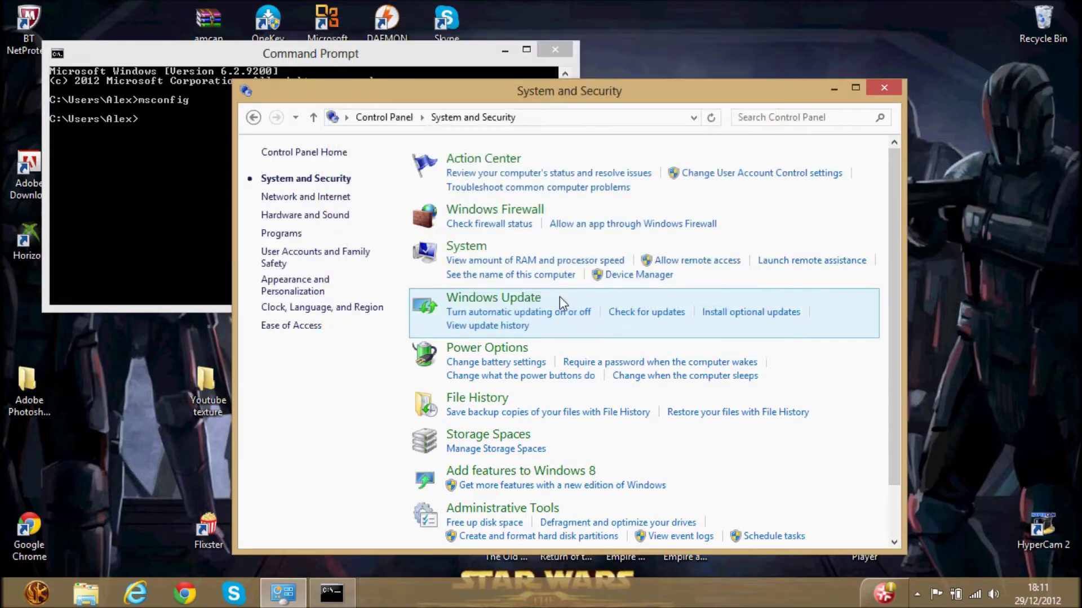
left_click(834, 88)
left_click(554, 51)
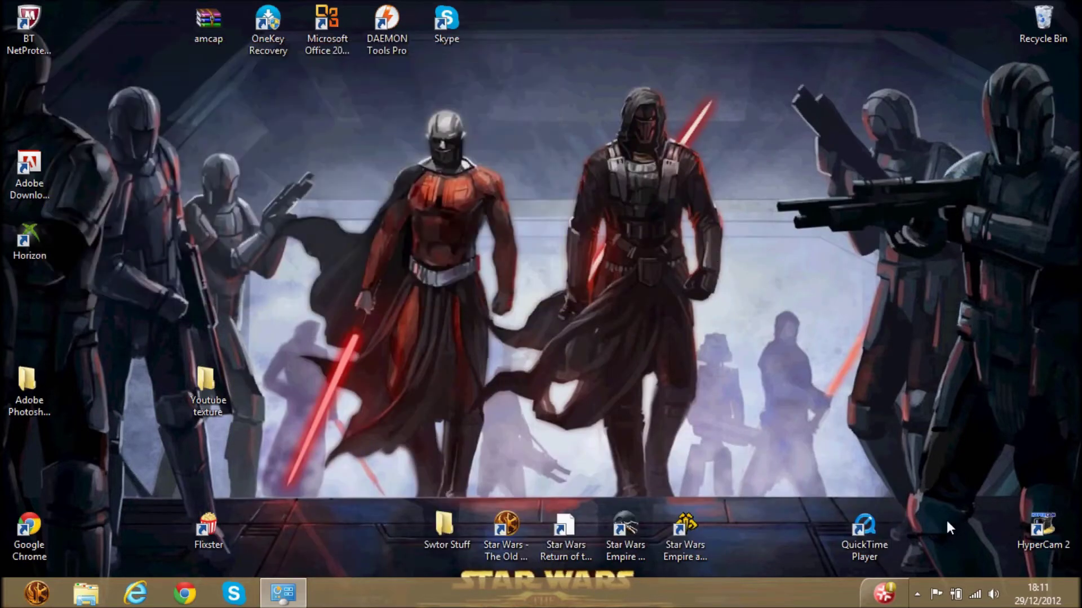
Step: Launch Intel Graphics Properties from the hidden system tray icons
left_click(918, 592)
left_click(917, 590)
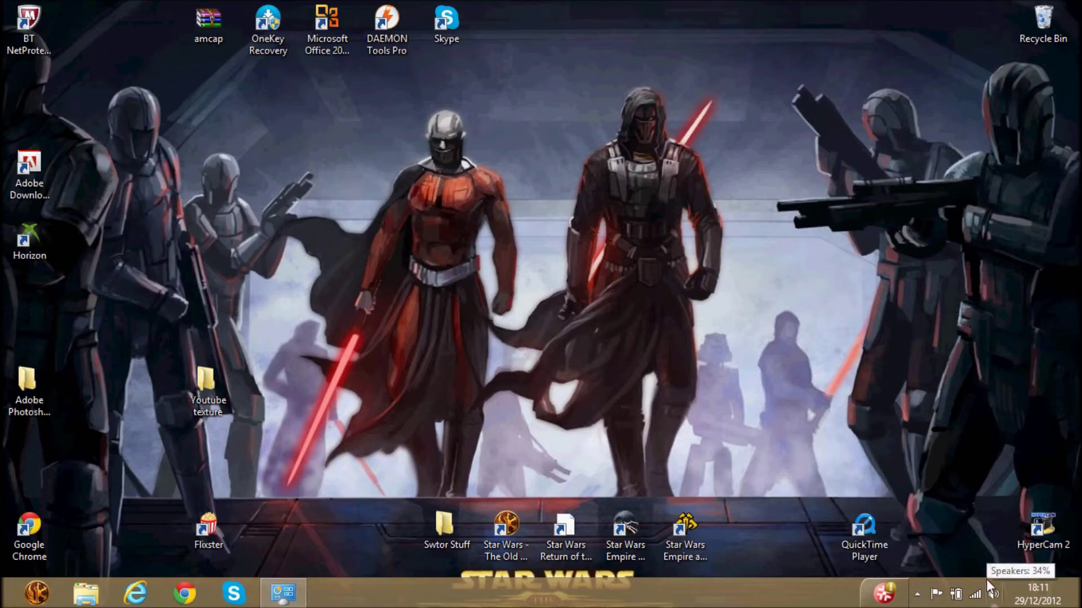
left_click(917, 595)
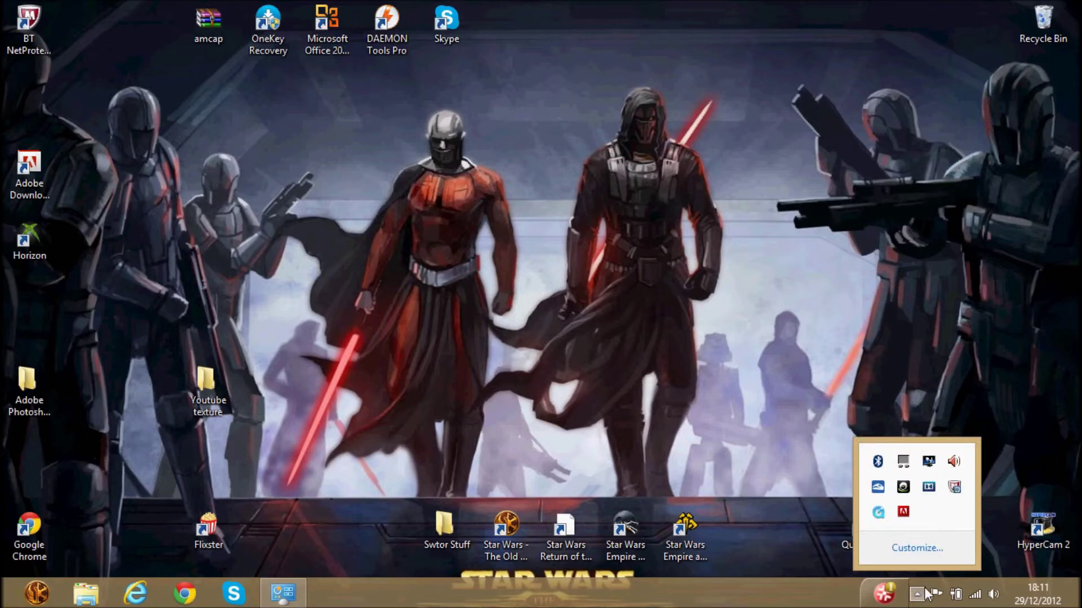
right_click(929, 463)
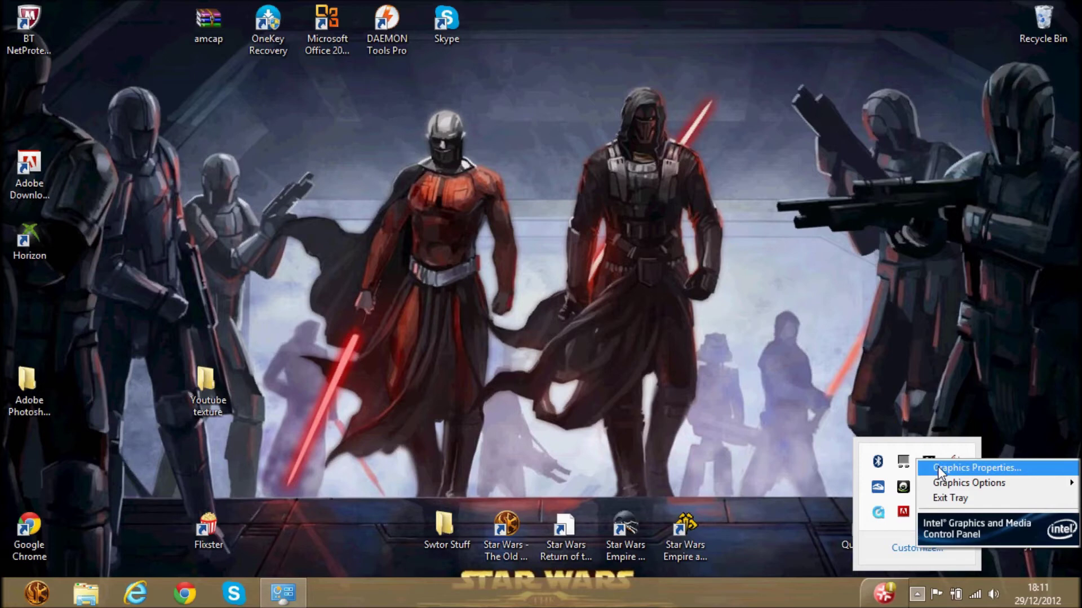
left_click(939, 469)
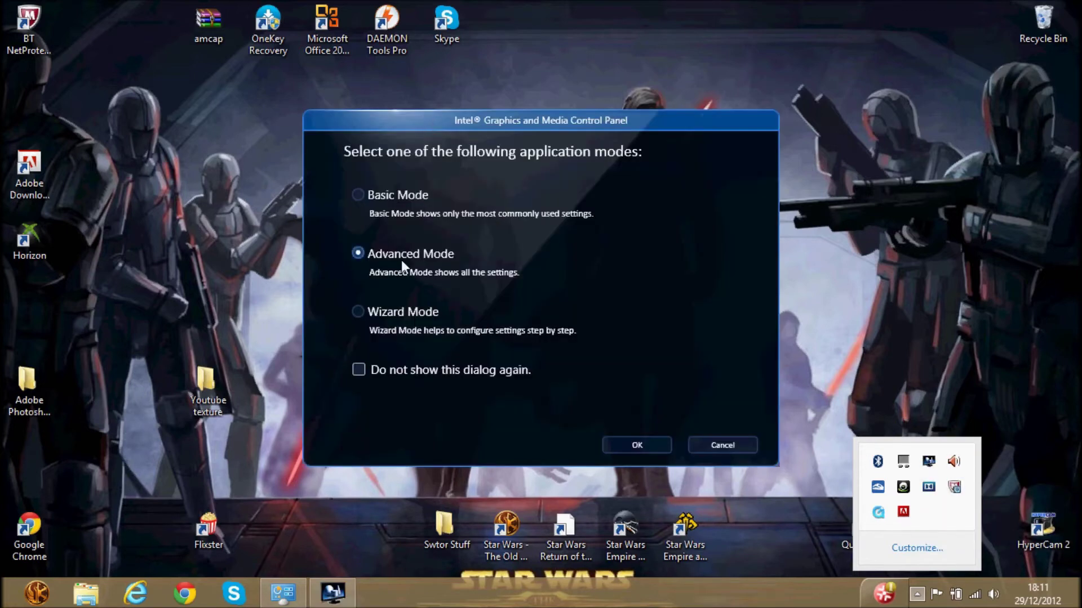
Step: Enter Advanced Mode and browse display profiles, Monitor/TV and General Settings, then the 3D page
left_click(401, 259)
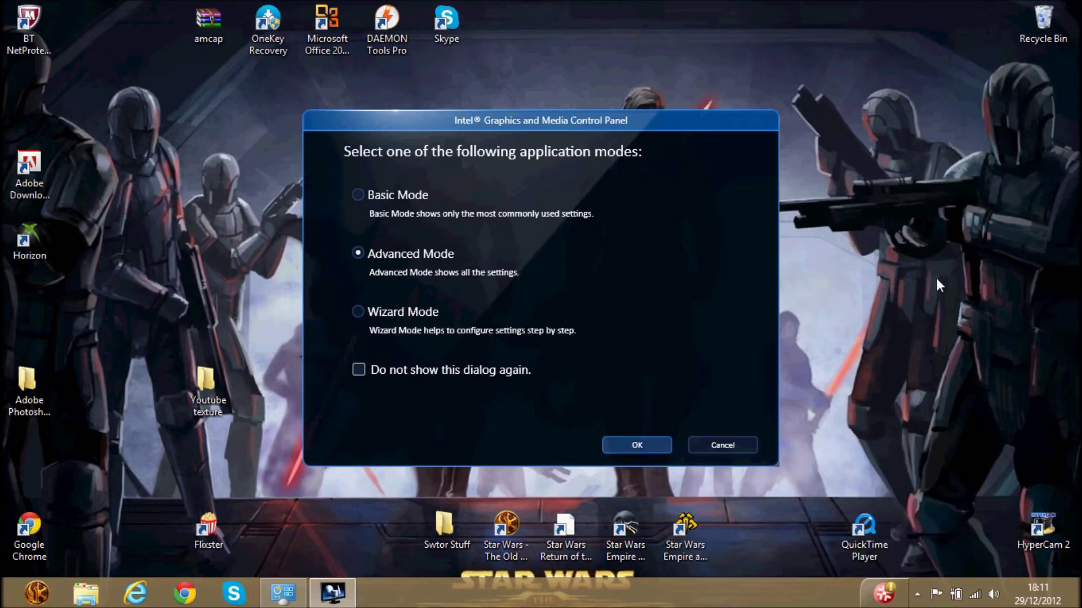
key("Return")
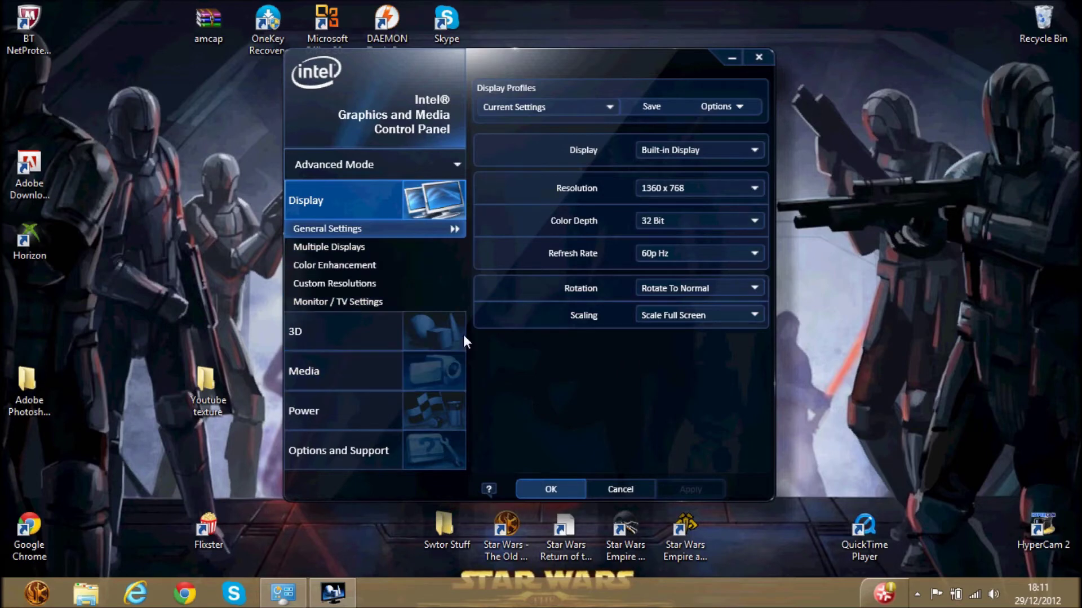
left_click(532, 111)
left_click(533, 110)
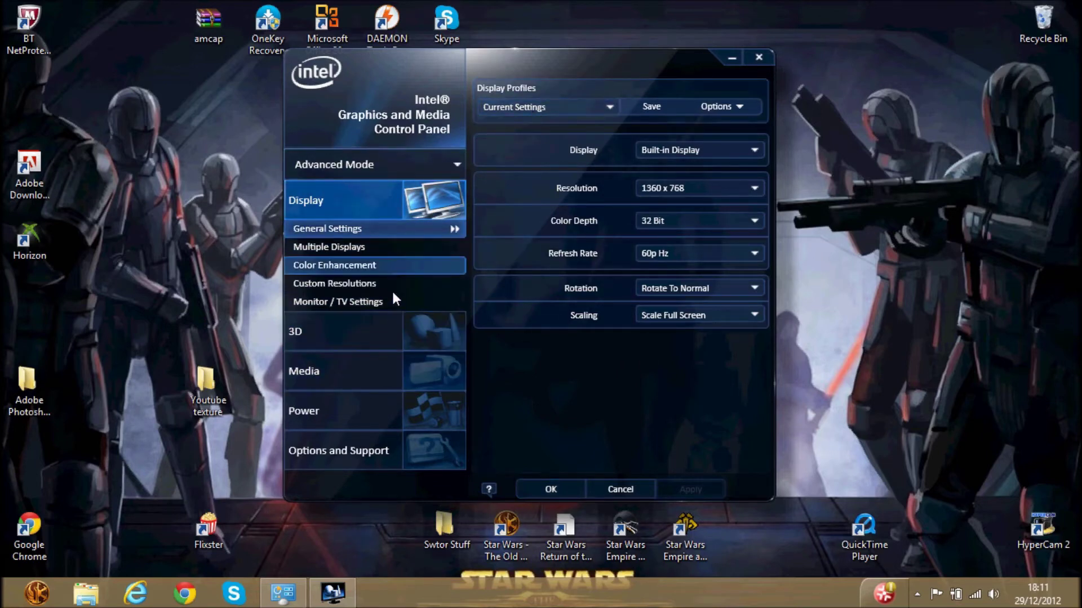
left_click(445, 299)
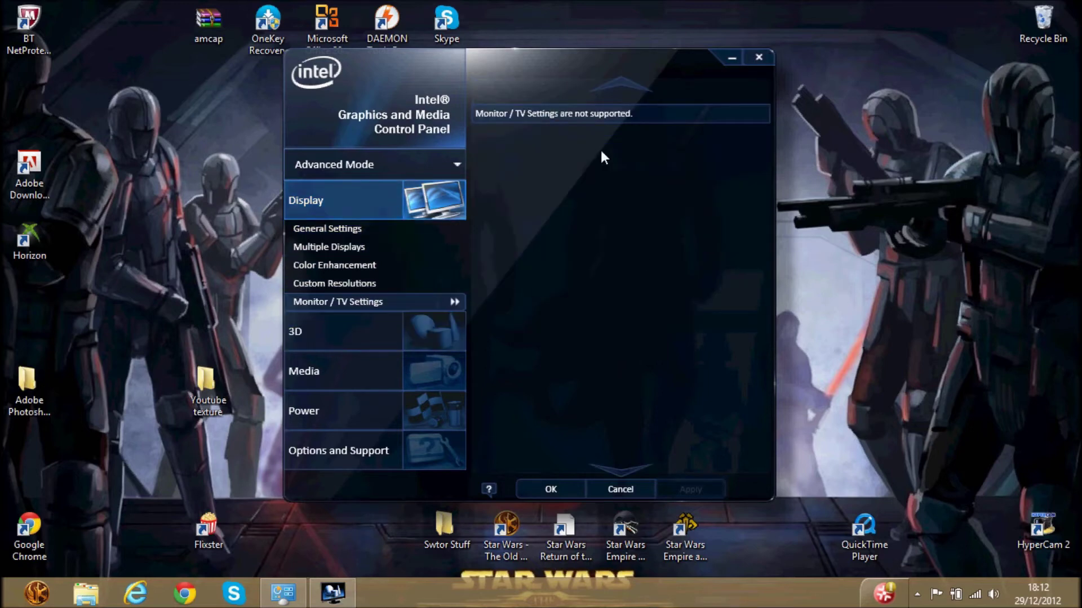
left_click(411, 229)
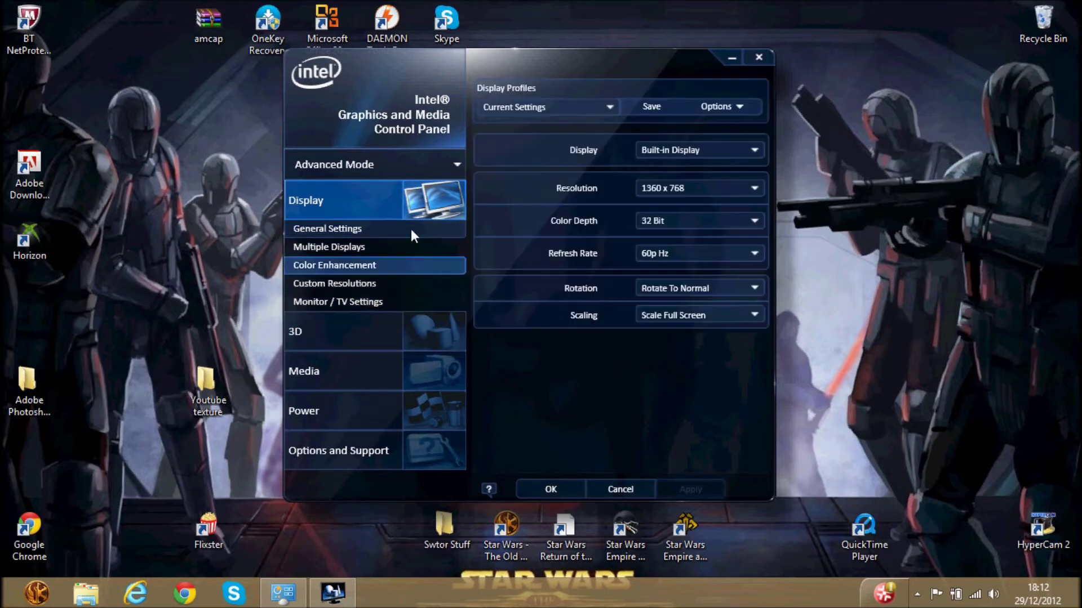
left_click(339, 339)
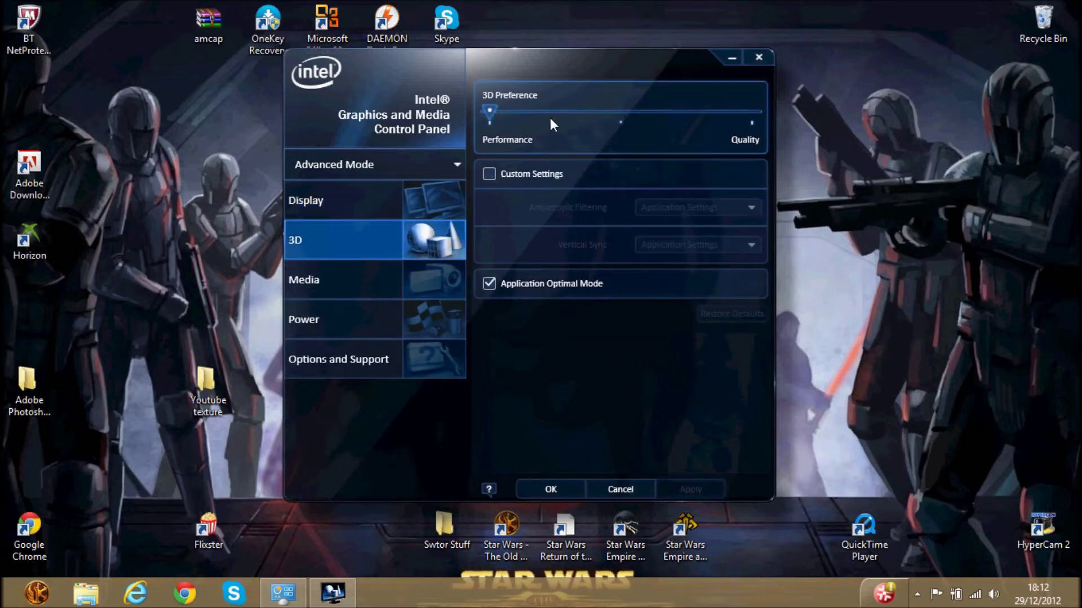
Step: Set 3D Preference fully to Performance, apply it and keep the change
left_click(620, 115)
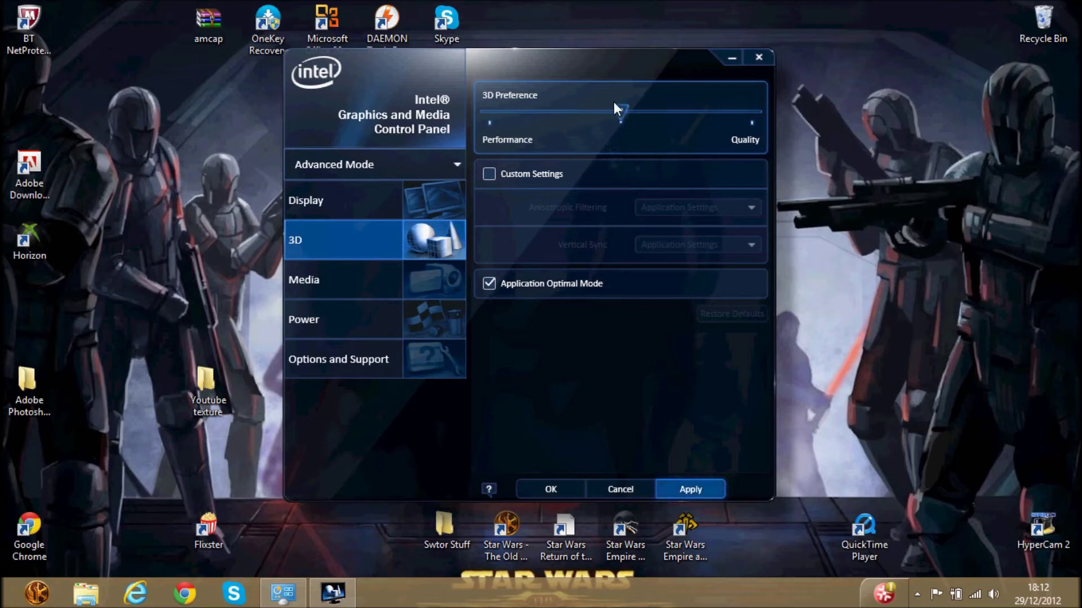
left_click_drag(614, 101, 626, 147)
left_click(491, 114)
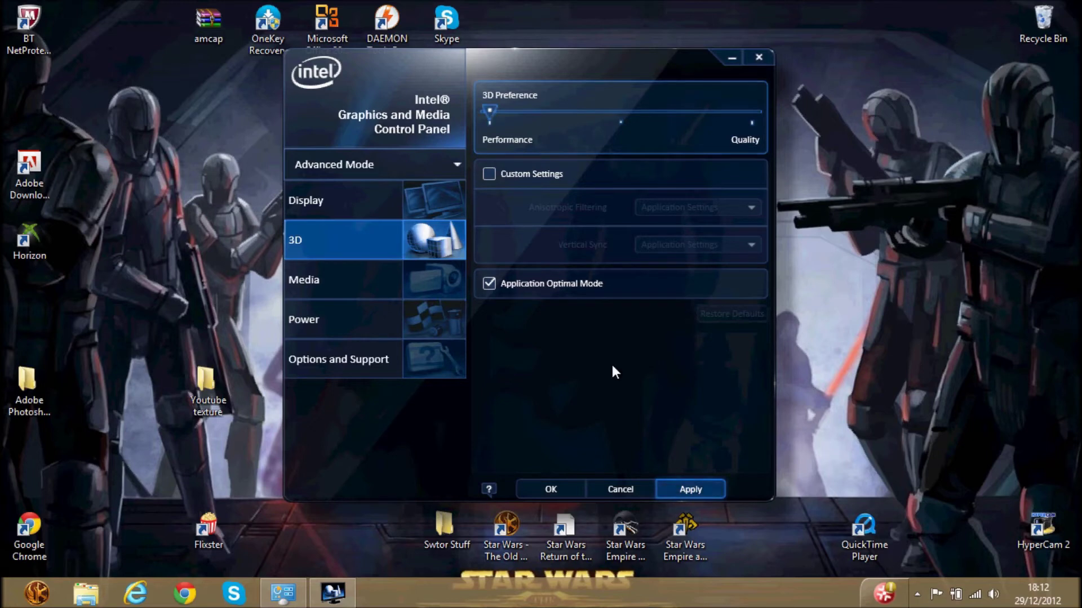
left_click(667, 488)
left_click(502, 302)
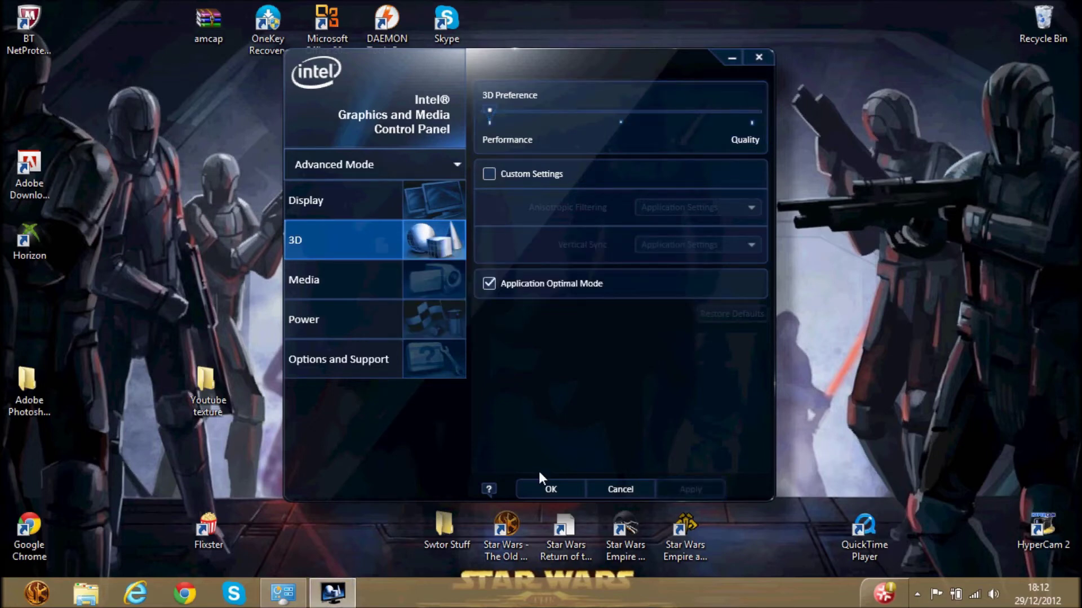
Step: Set the power plan to Maximum Performance, apply and keep it, then close the panel
left_click(414, 326)
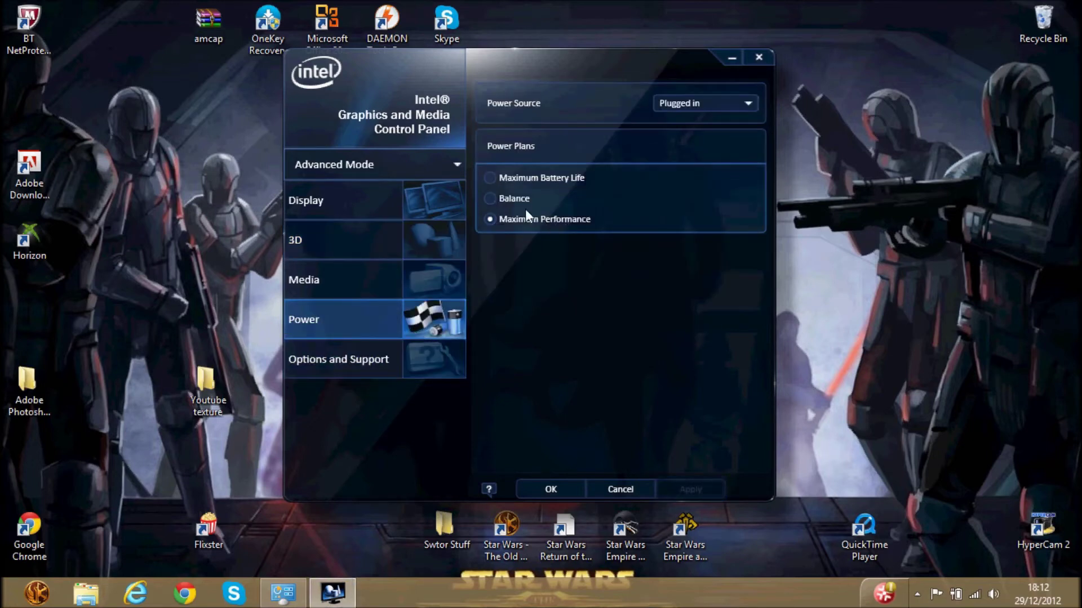
key("Up")
key("Down")
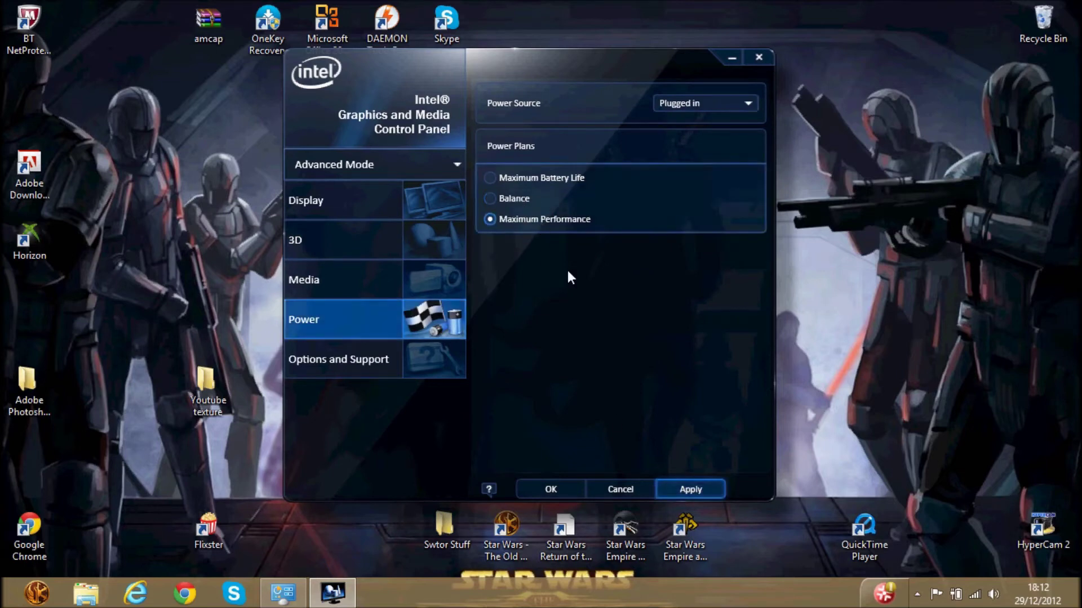
left_click(666, 486)
left_click(507, 305)
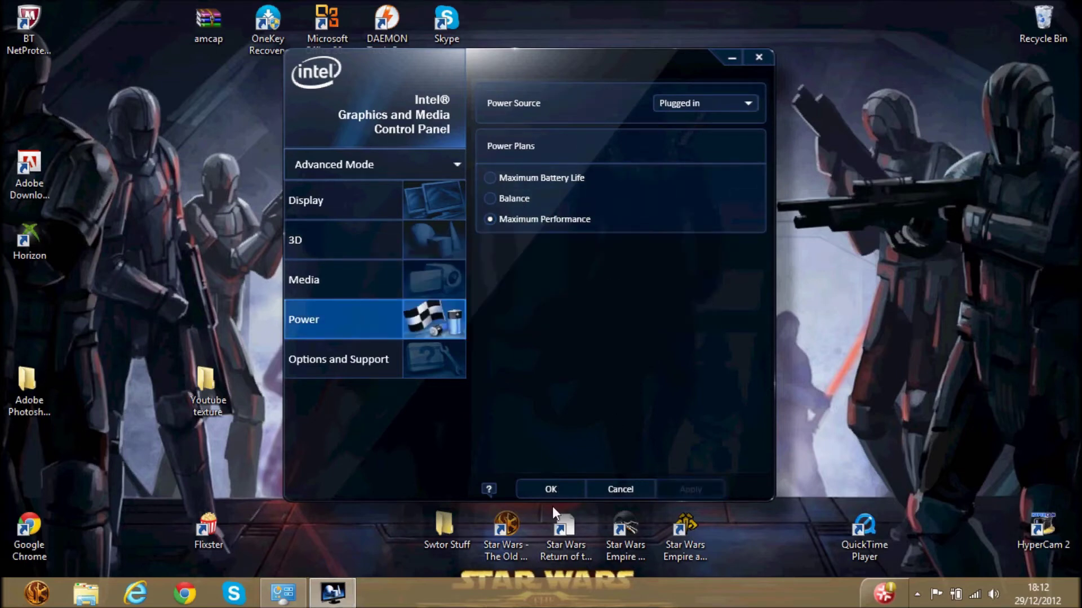
left_click(551, 489)
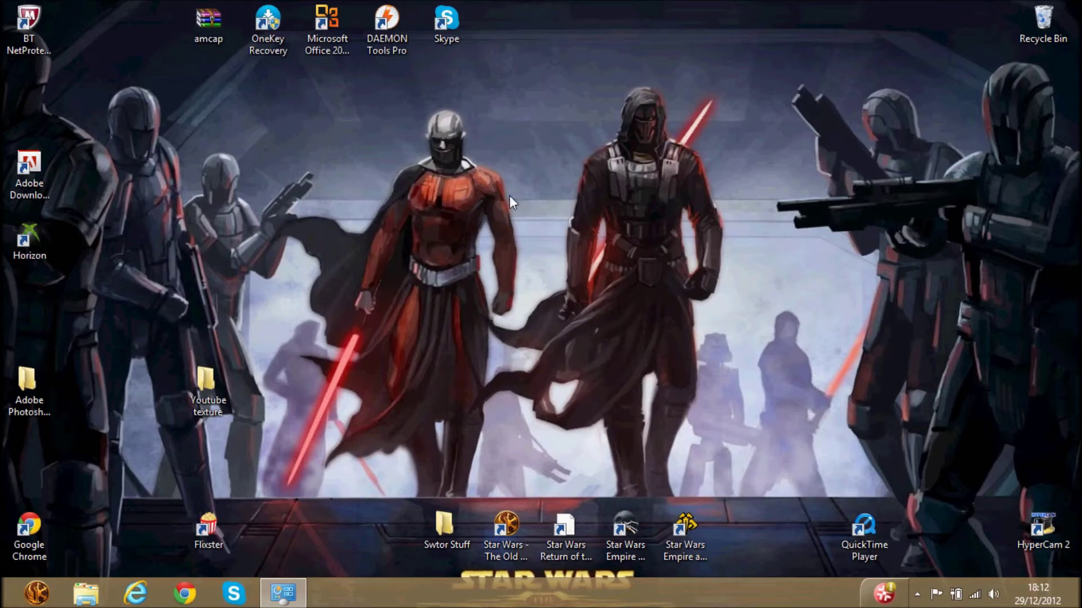
Step: Maximize Control Panel, open System's Advanced system settings, and close the System window
left_click(279, 591)
double_click(526, 91)
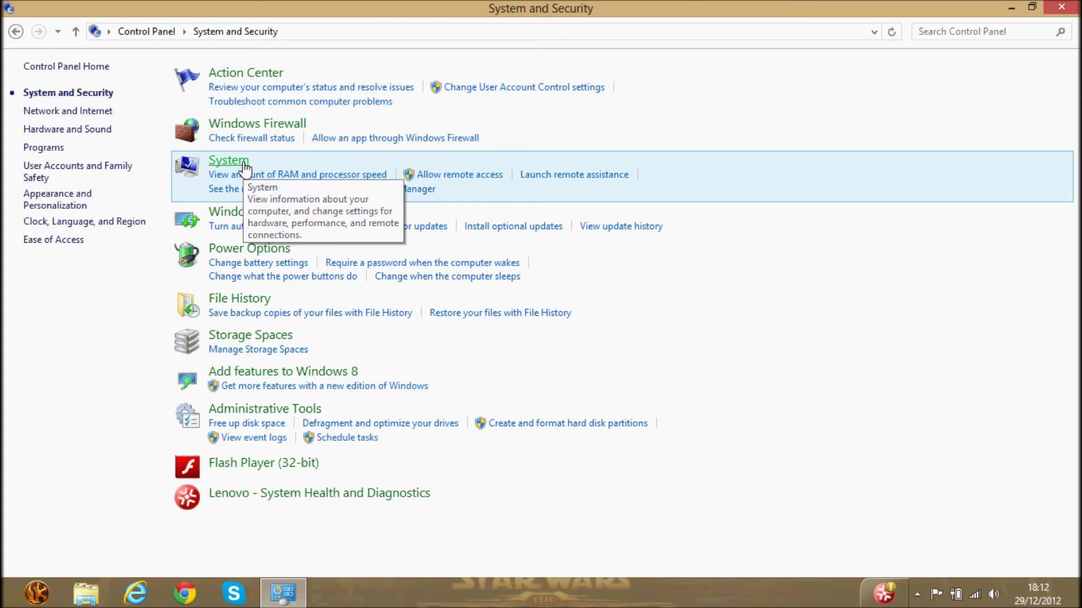
left_click(244, 163)
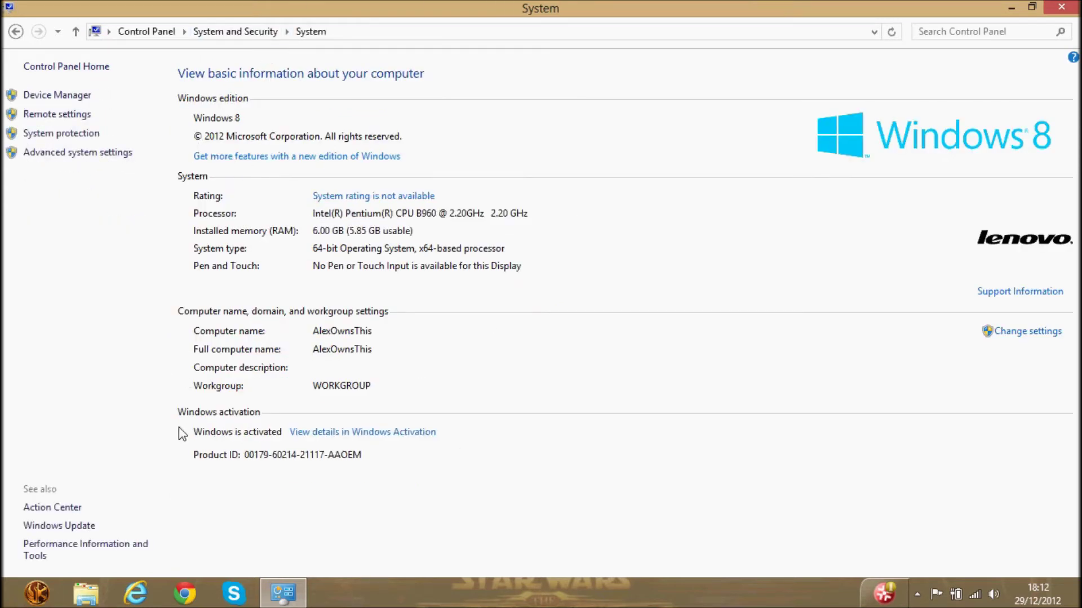
left_click(128, 156)
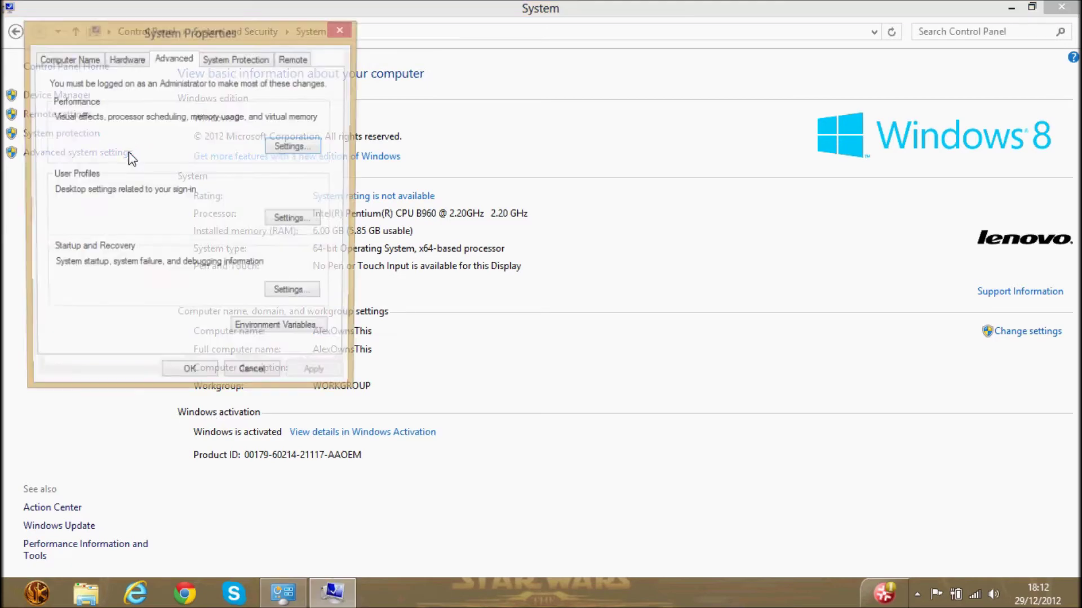
left_click_drag(191, 40, 383, 102)
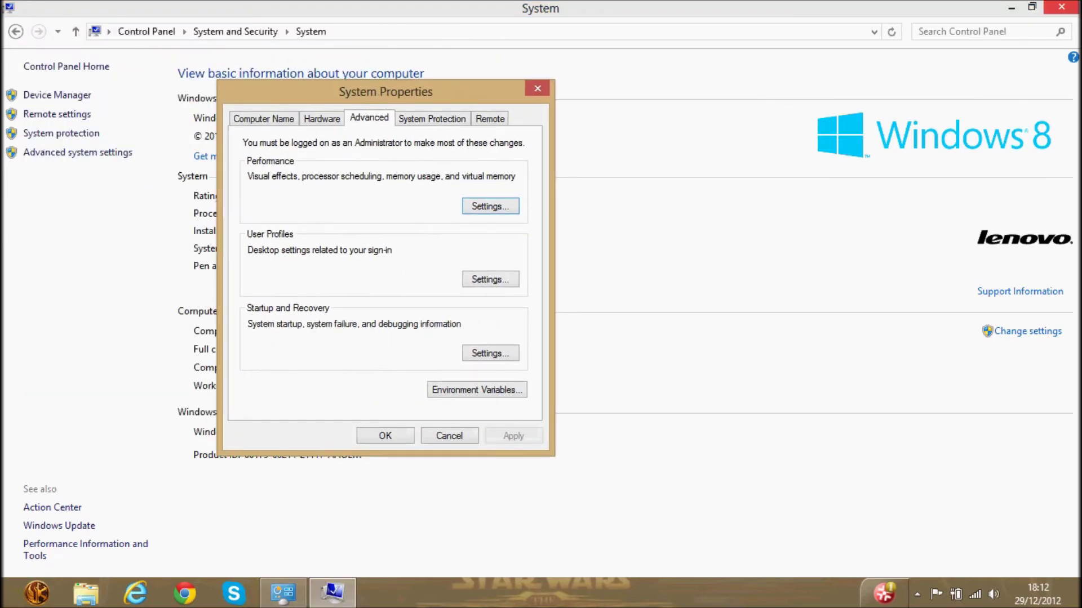
left_click(1062, 7)
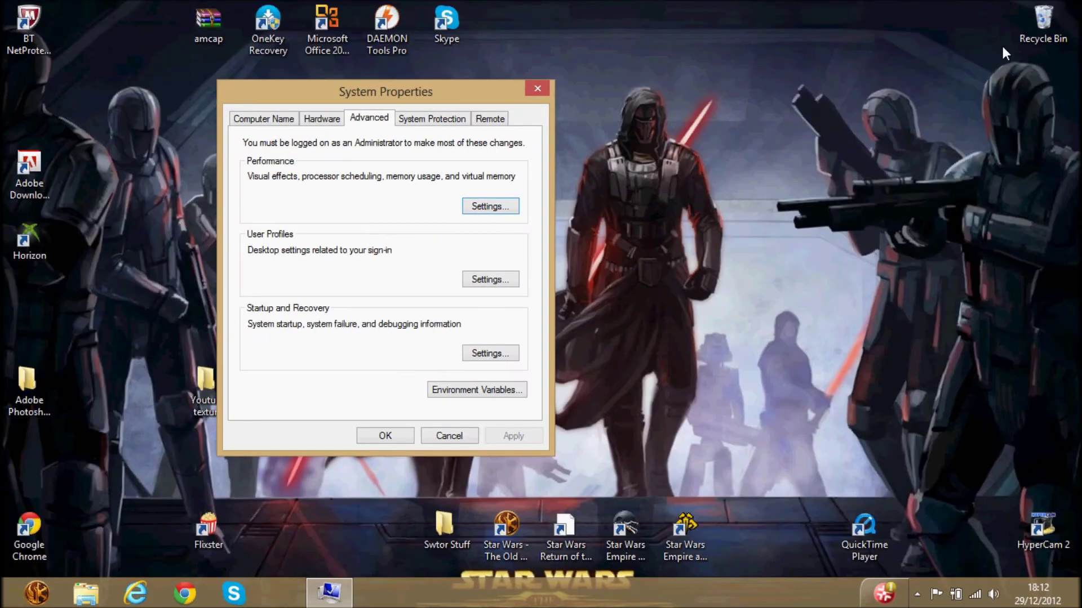
left_click(333, 121)
Step: Apply 'Adjust for best performance' in Performance Options visual effects
left_click(269, 120)
left_click(381, 122)
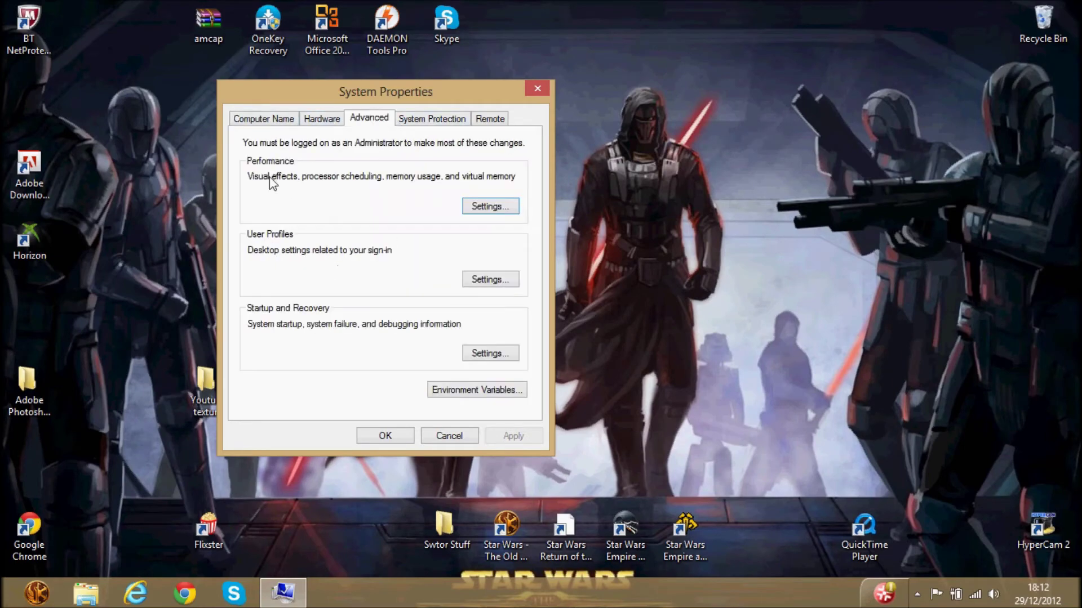
left_click(484, 208)
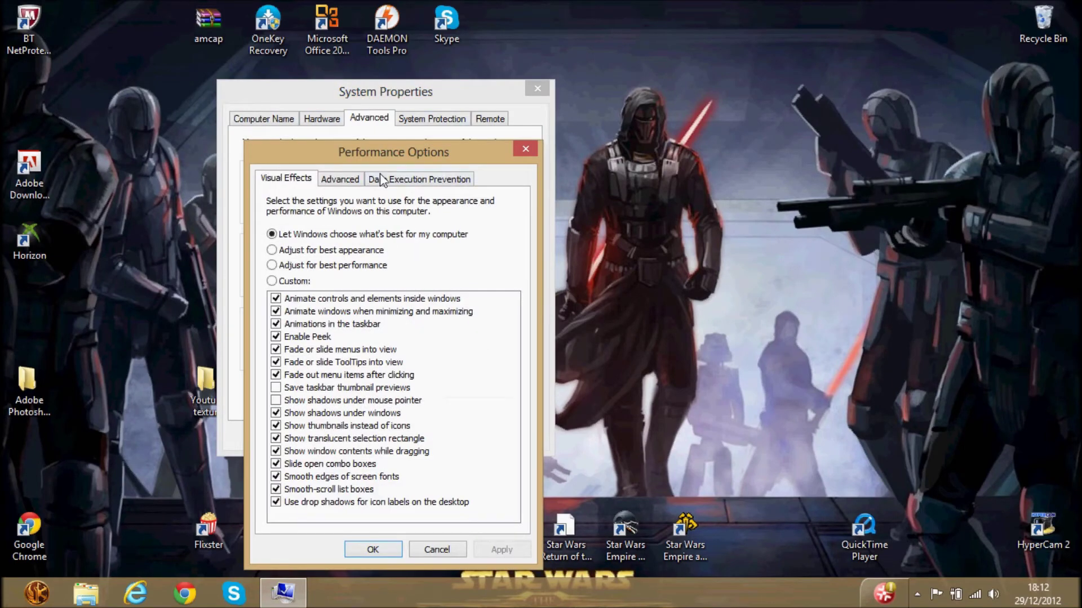
left_click_drag(349, 159, 892, 12)
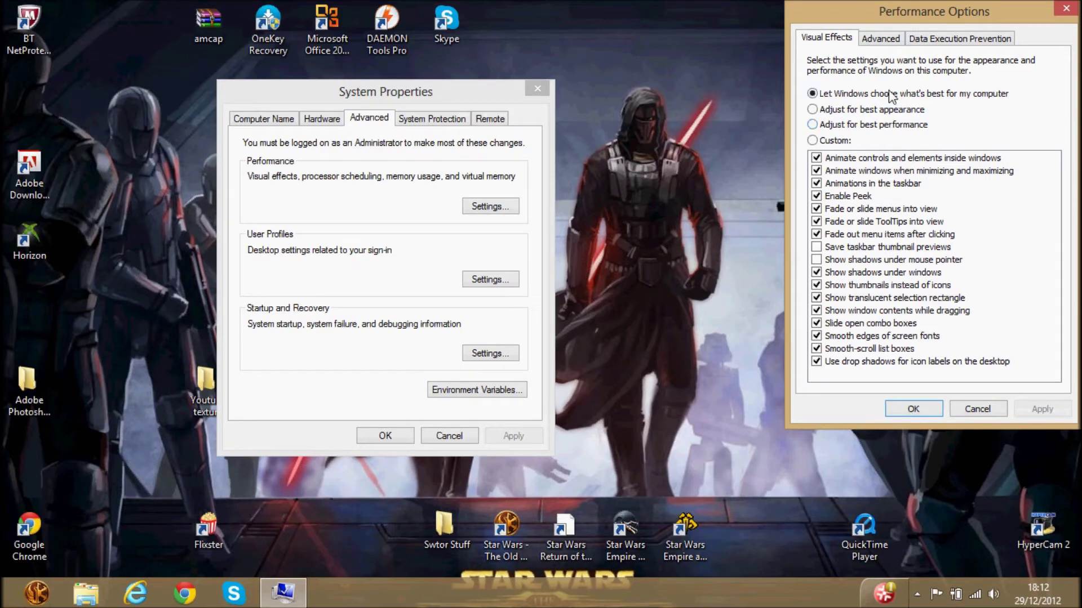
left_click(898, 127)
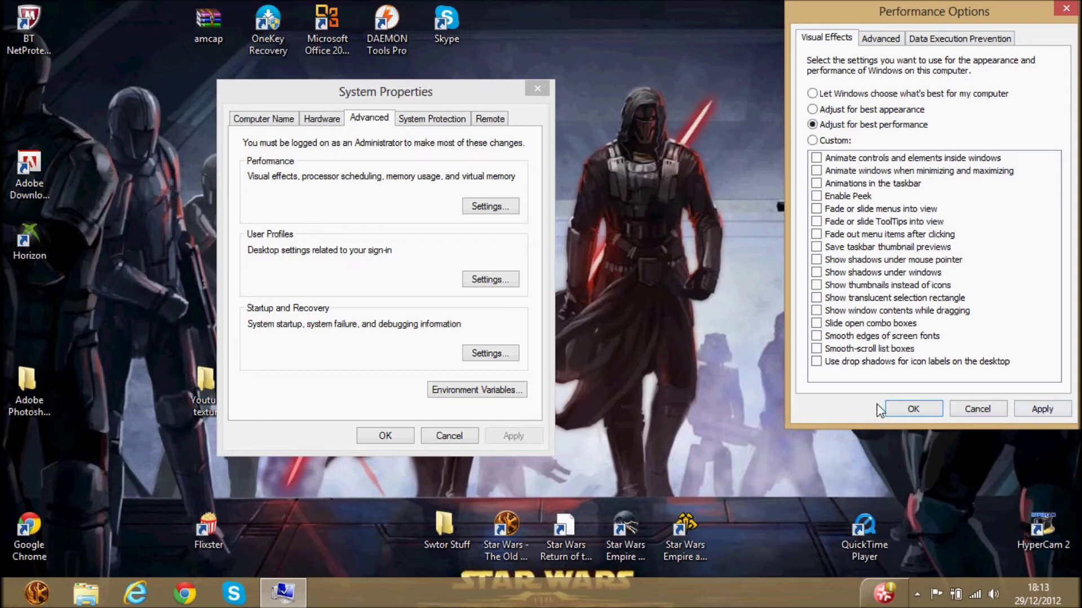
left_click(1048, 414)
left_click(927, 411)
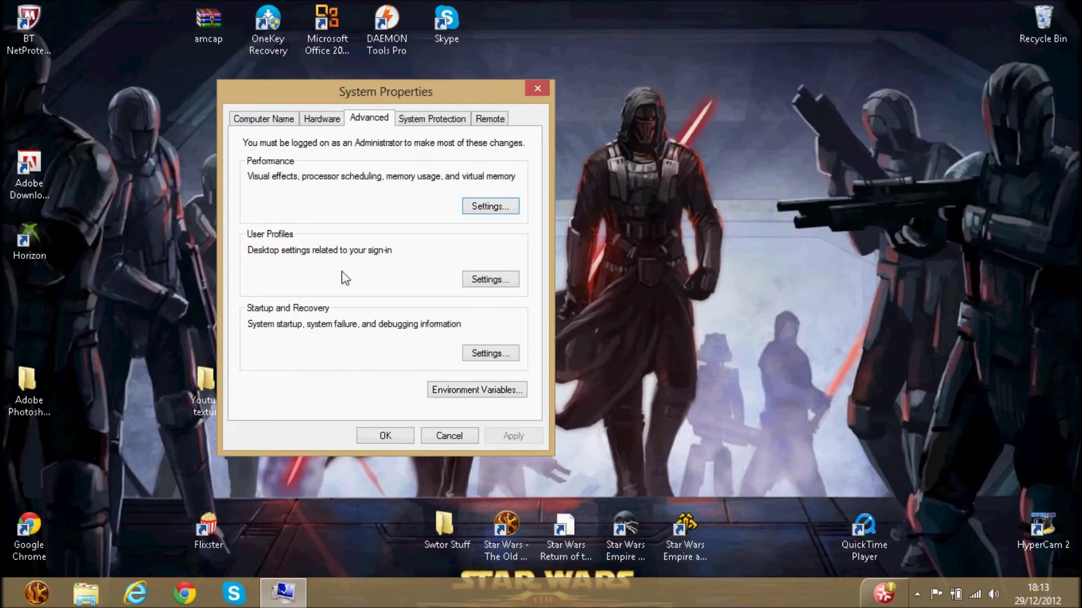
Step: Switch visual effects back to 'Let Windows choose what's best' and close System Properties
left_click(476, 208)
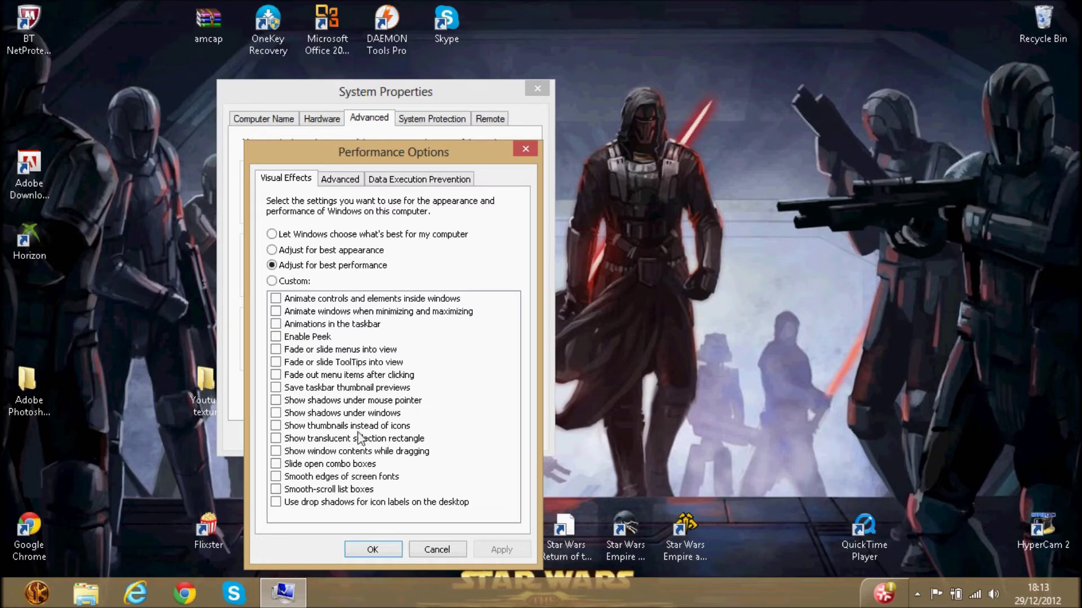
left_click(305, 237)
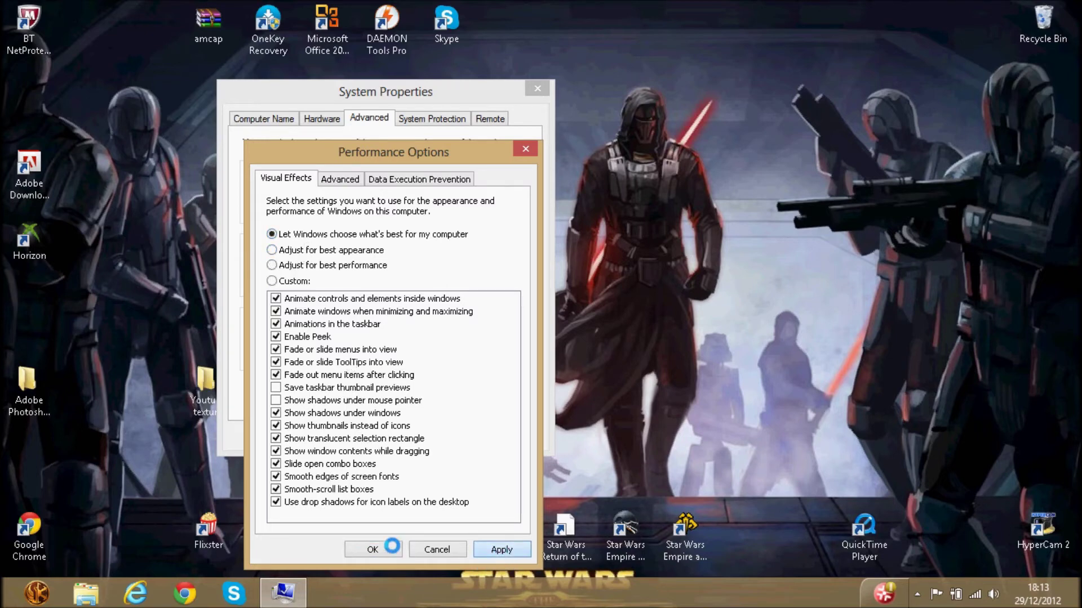
left_click(379, 549)
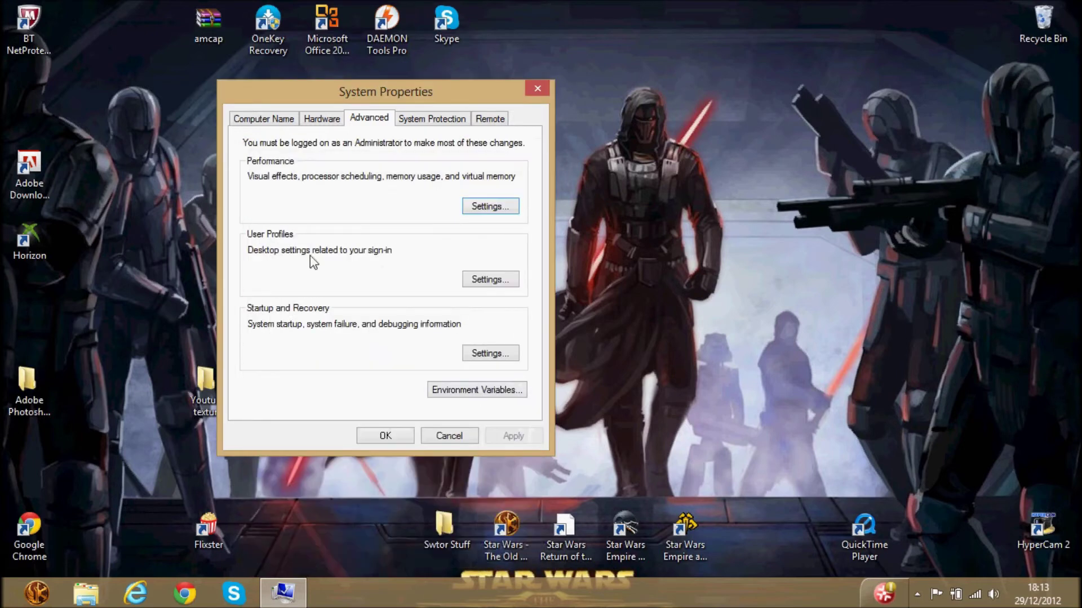
left_click(321, 118)
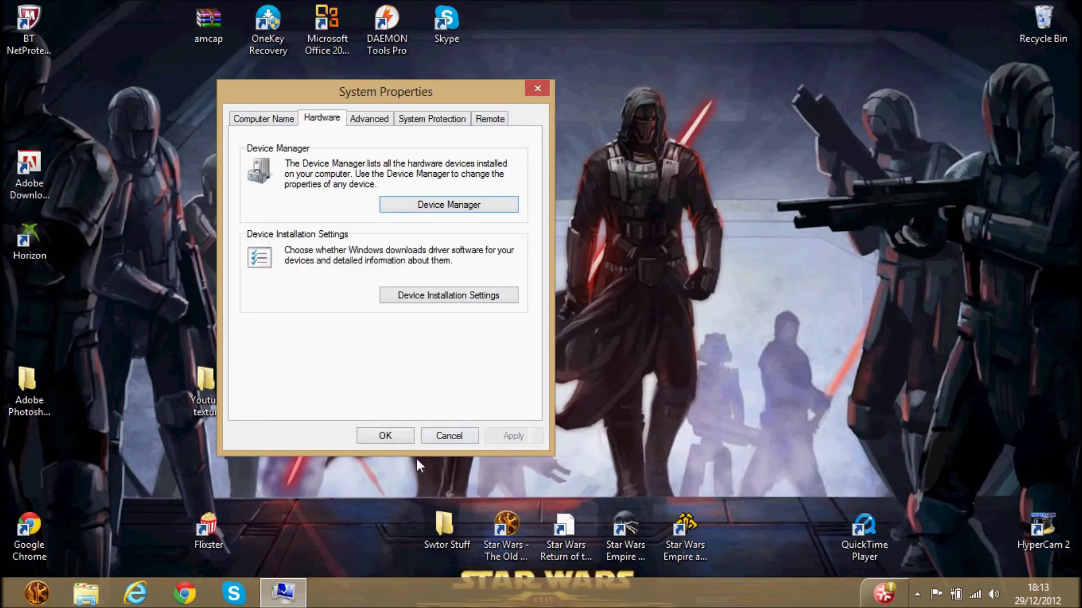
left_click(364, 436)
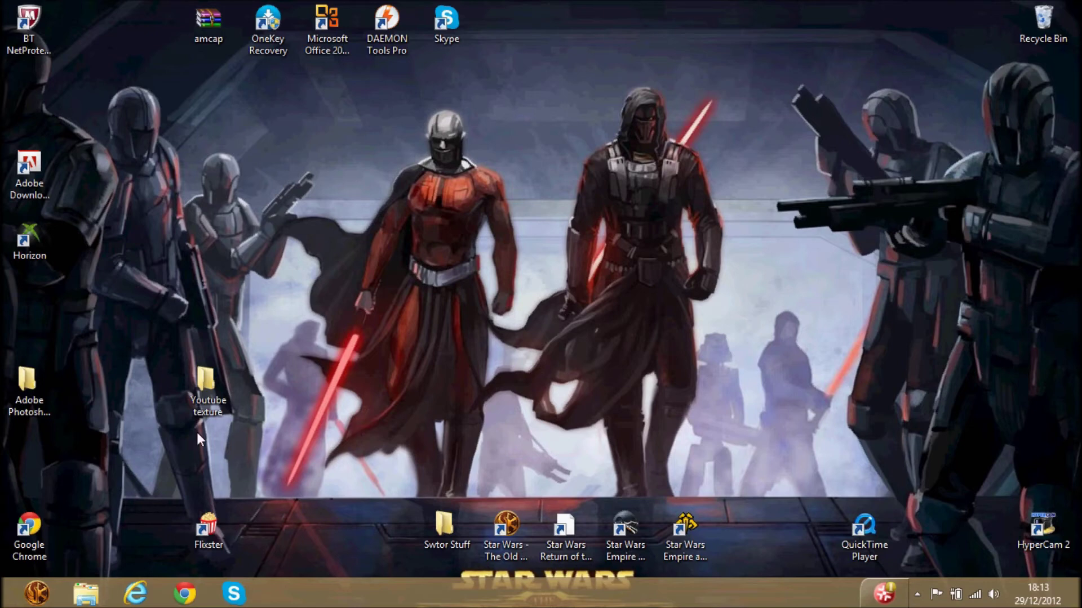
Step: Move the Star Wars - The Old Republic shortcut near the top, keeping its name
left_click_drag(488, 504, 520, 120)
key("F2")
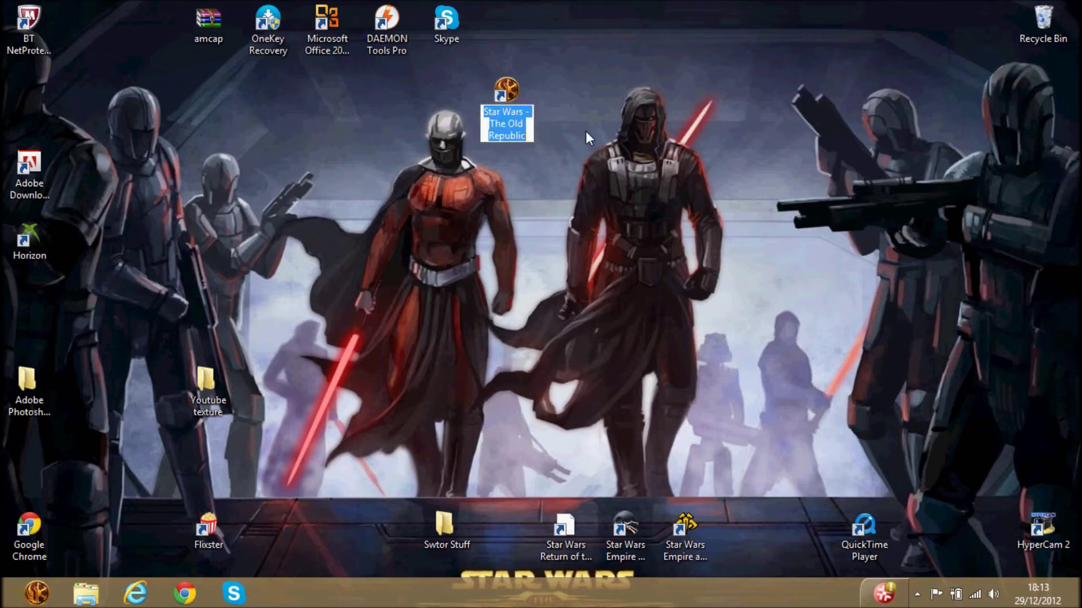
key("Return")
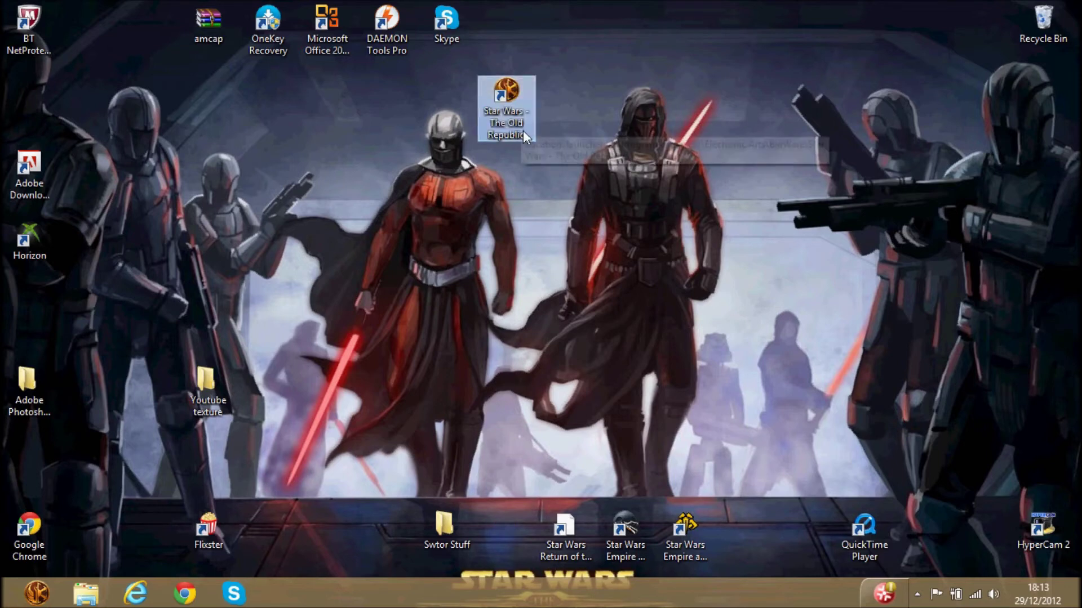
Step: Enable compatibility mode on the shortcut's Compatibility tab and view the Windows version list
right_click(495, 88)
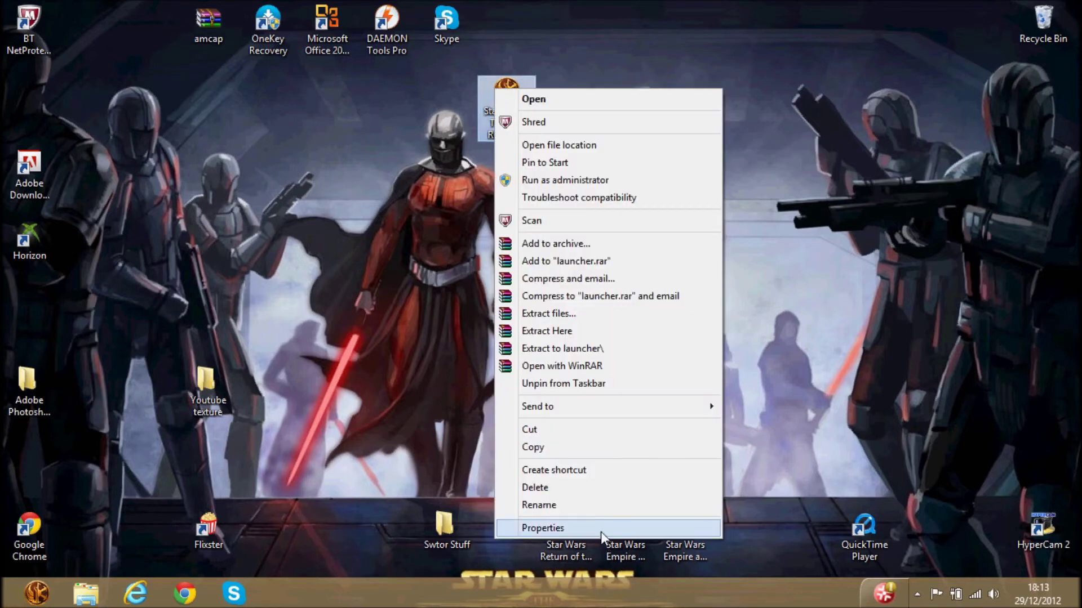
left_click(600, 532)
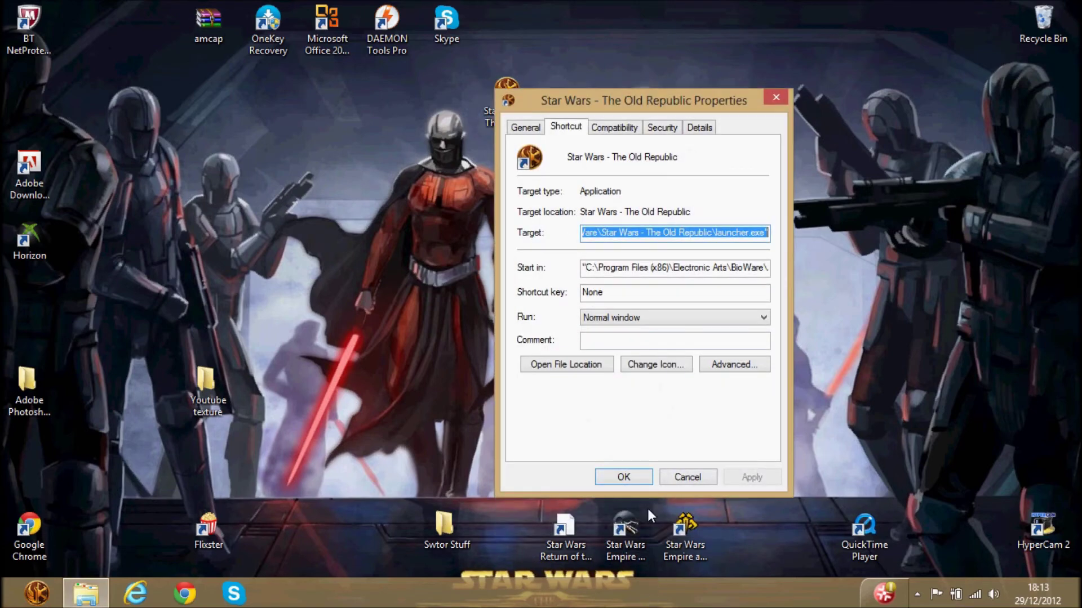
left_click(631, 129)
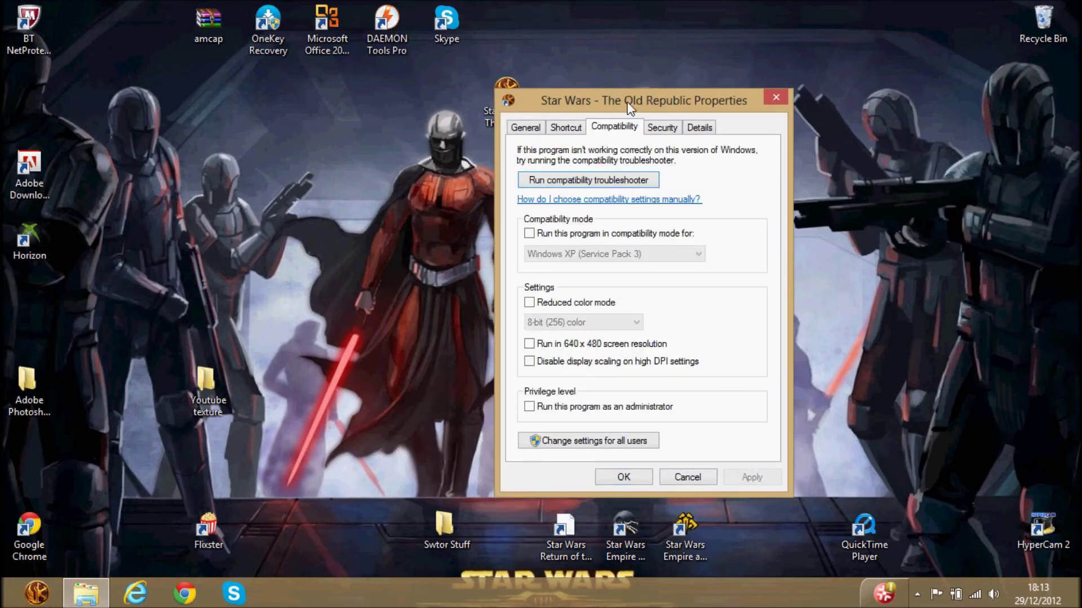
left_click_drag(628, 103, 281, 81)
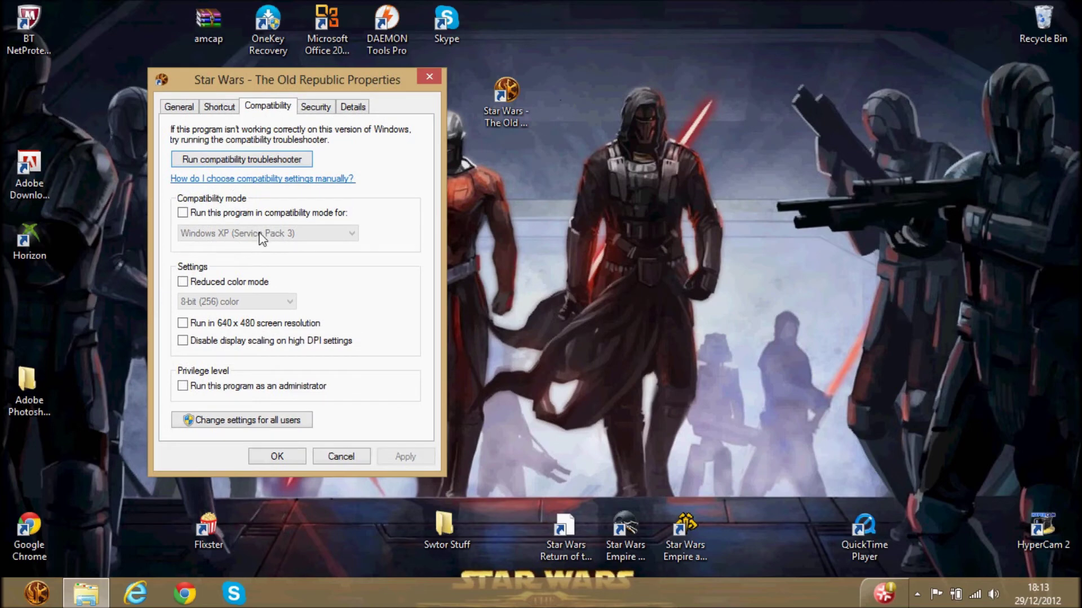
left_click(265, 213)
left_click(319, 235)
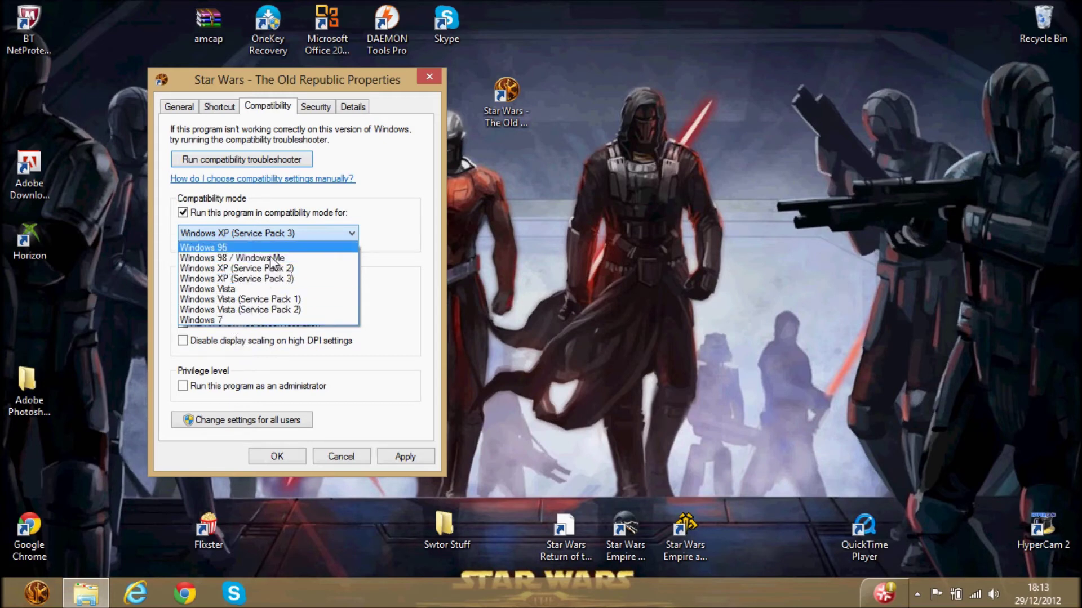
Step: Turn compatibility mode, reduced colour and high-DPI scaling off, then apply and close properties
left_click(265, 234)
left_click(242, 214)
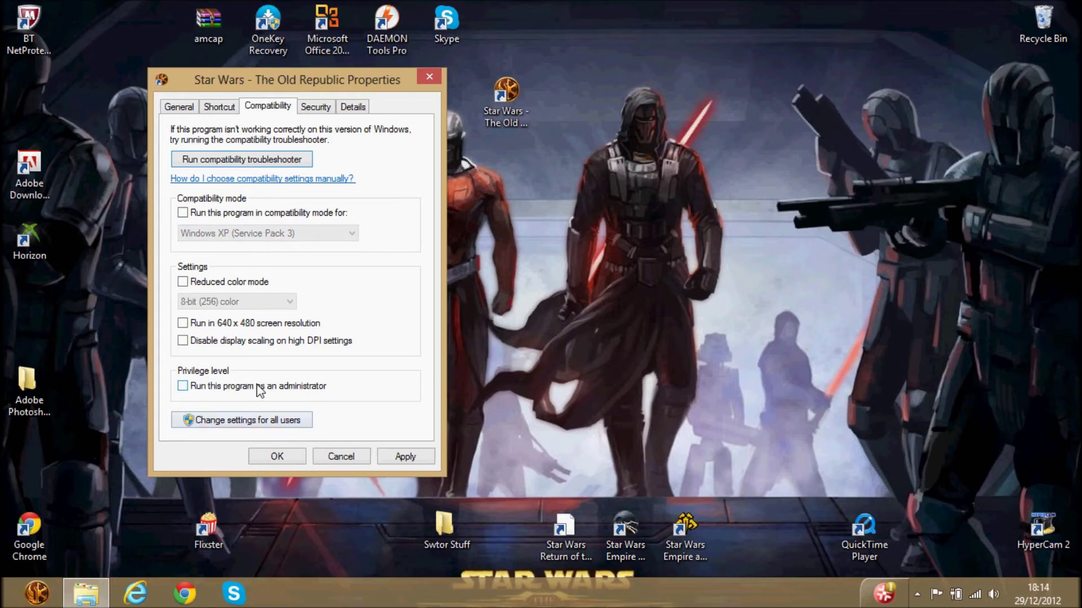
left_click(269, 344)
left_click(262, 283)
left_click(262, 302)
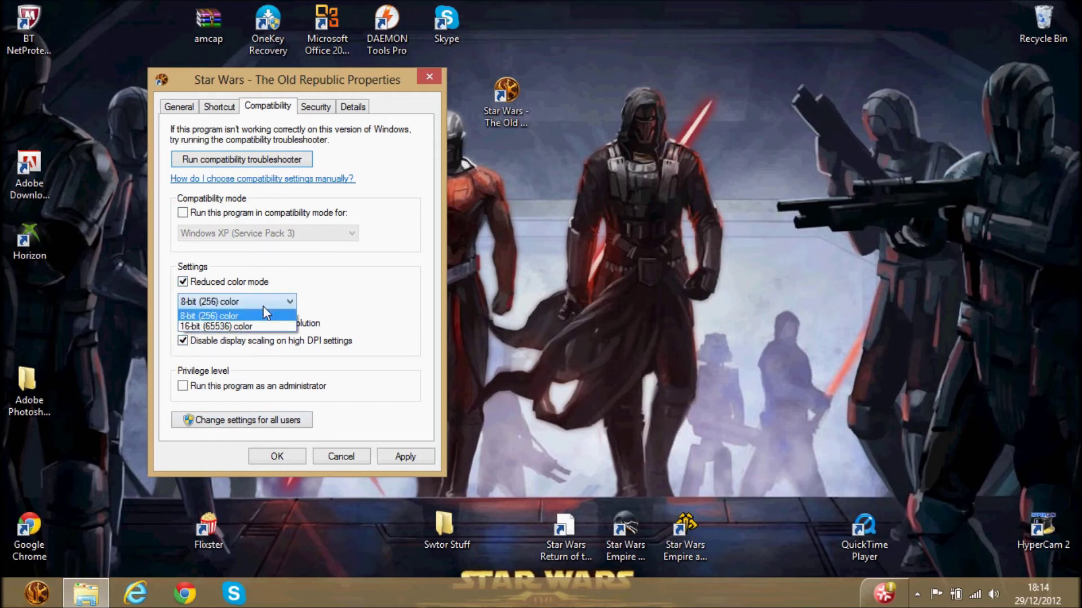
left_click(263, 308)
left_click(226, 282)
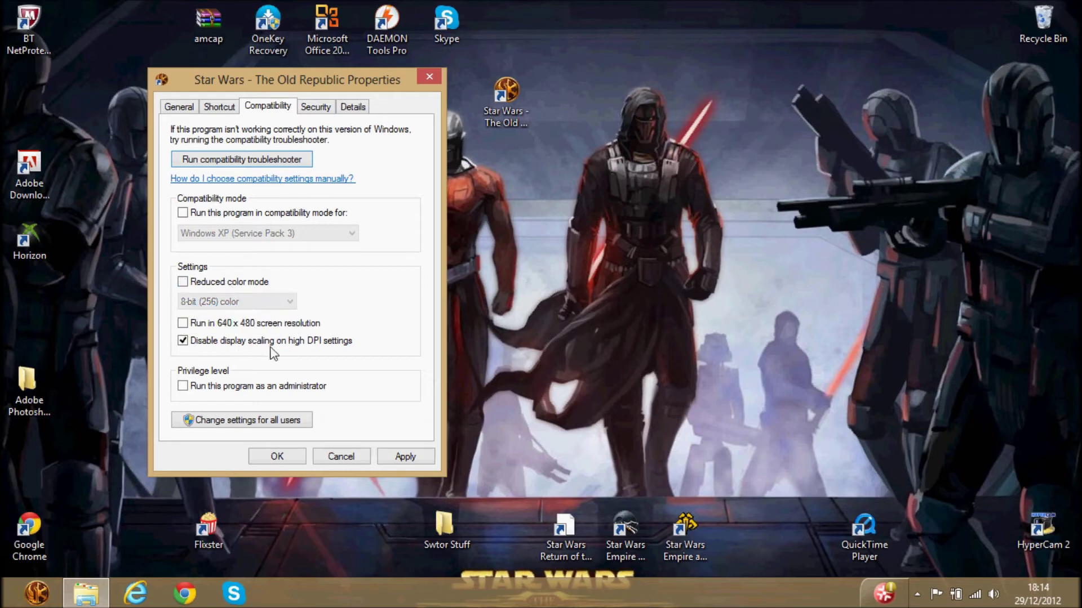
left_click(253, 342)
left_click(395, 453)
left_click(277, 456)
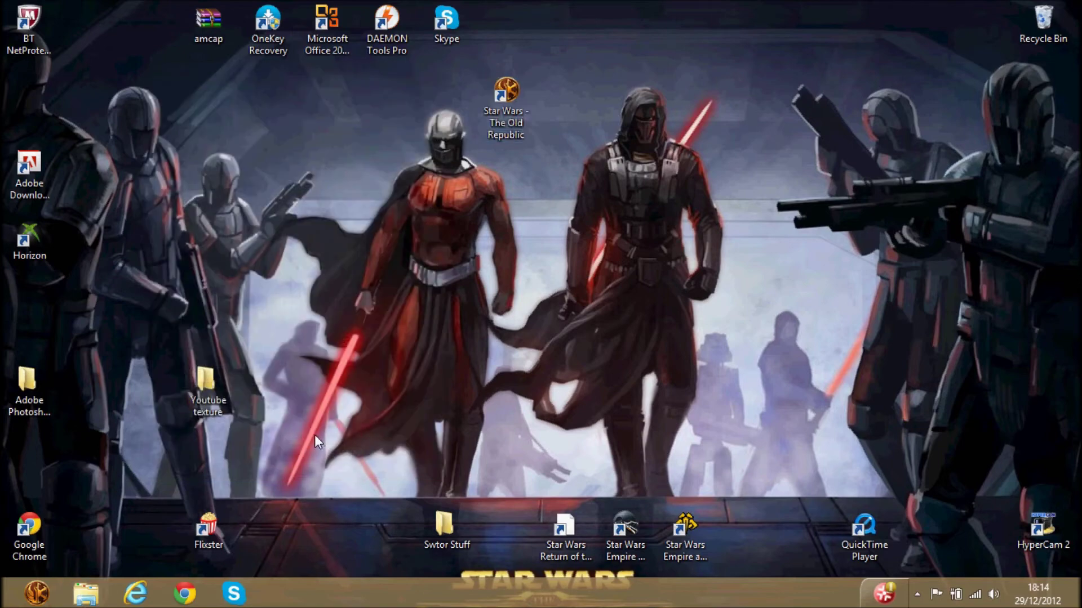
Step: Search Google for Game Booster 8 and start downloading Razer Game Booster
left_click(171, 595)
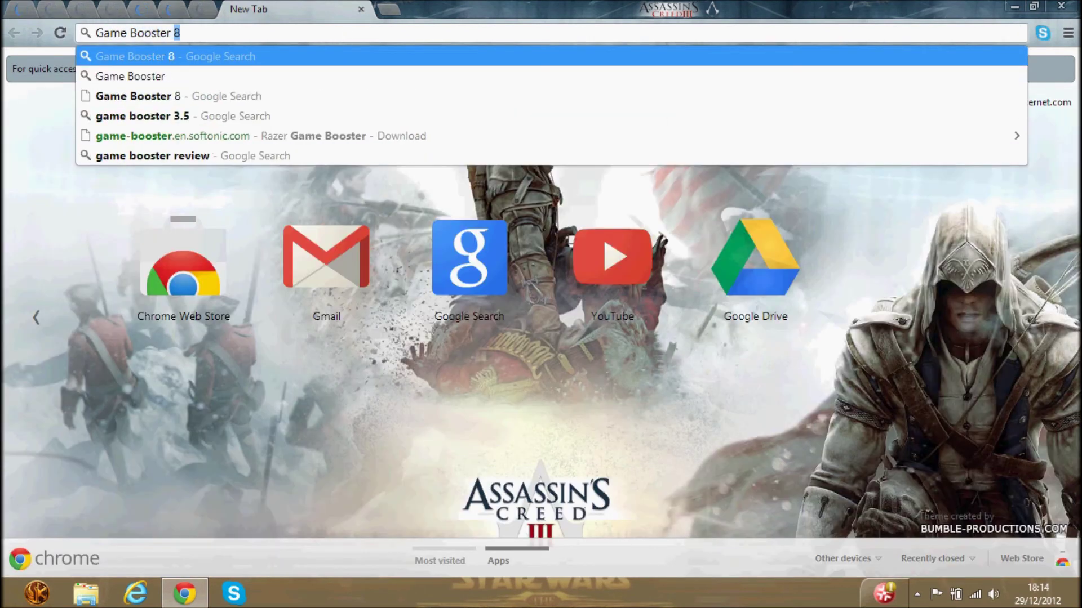
key("Return")
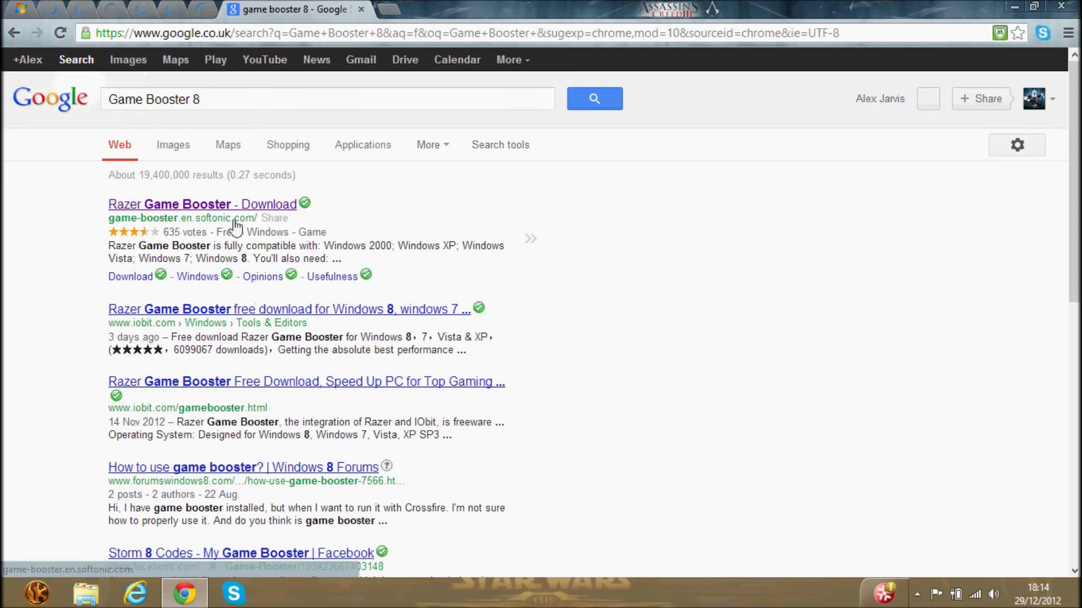
left_click(169, 205)
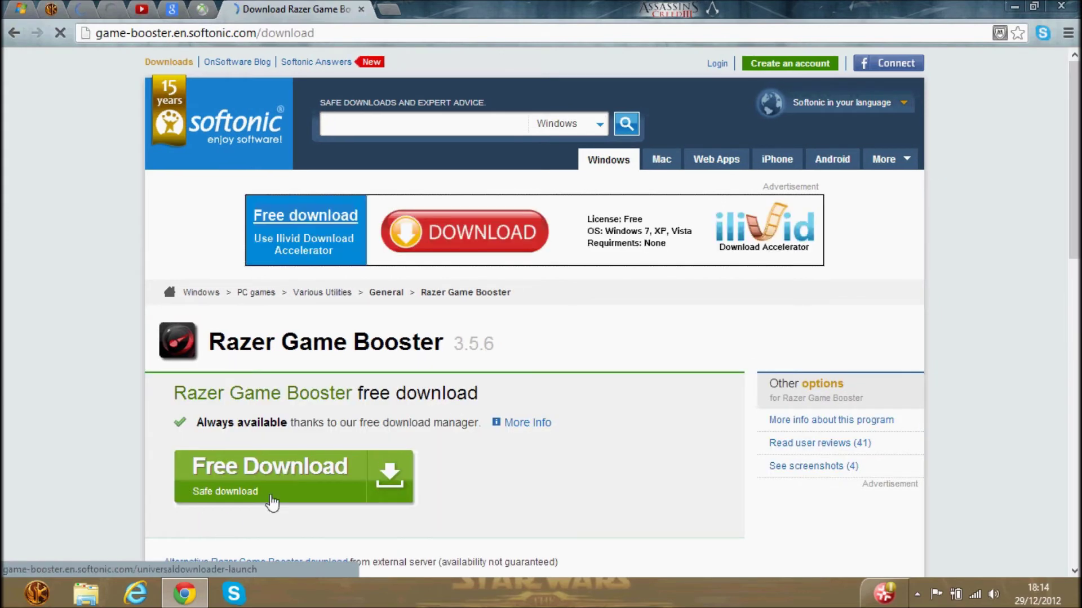
left_click(273, 493)
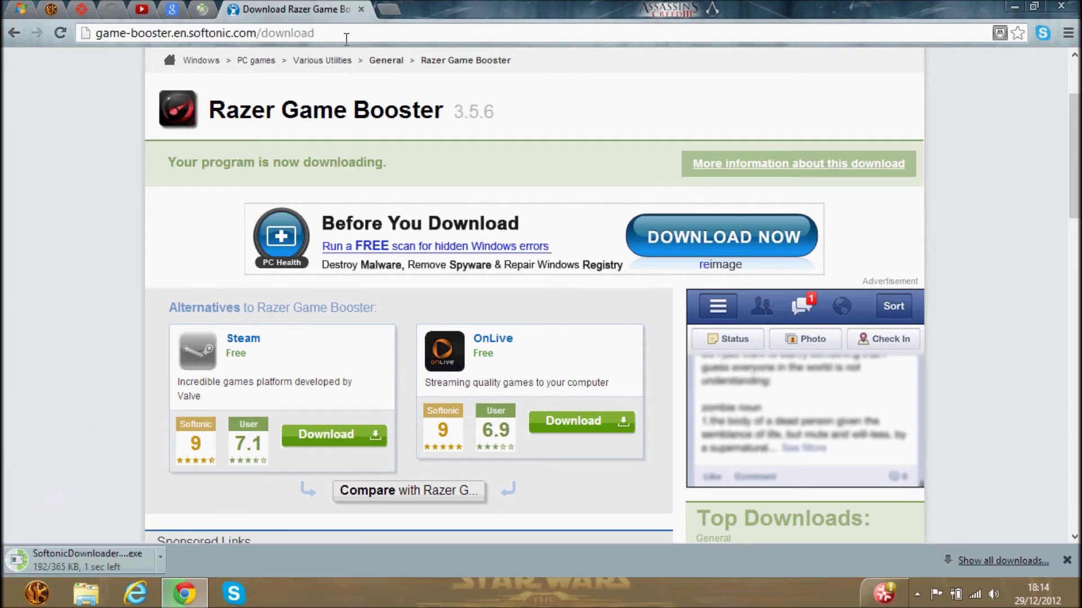
Step: Keep Chrome open for the download, then run SoftonicDownloader_for_razer-game-booster.exe from Downloads
left_click(360, 9)
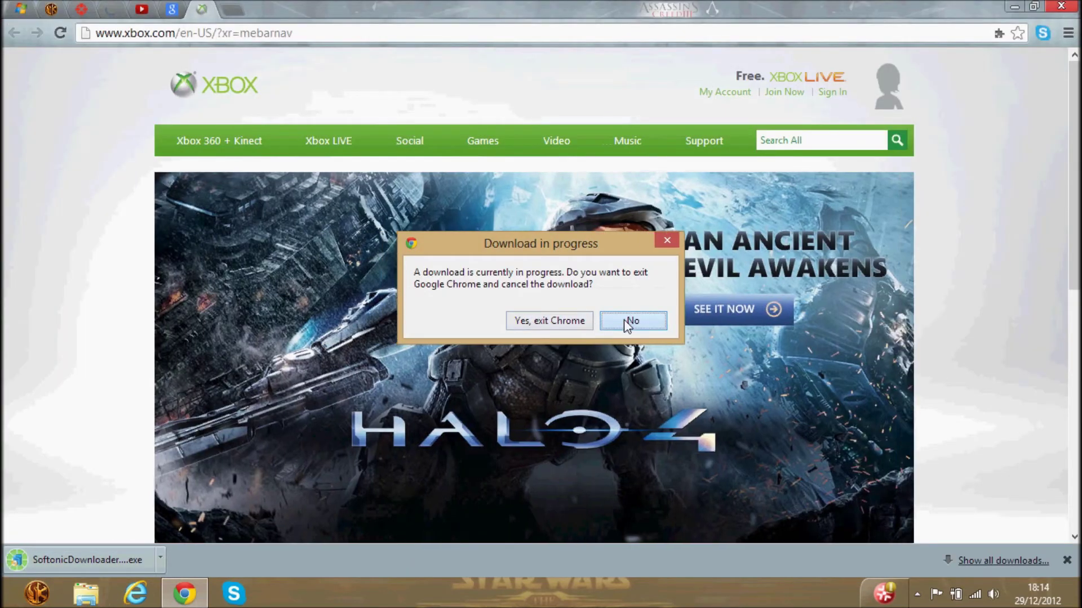
left_click(633, 321)
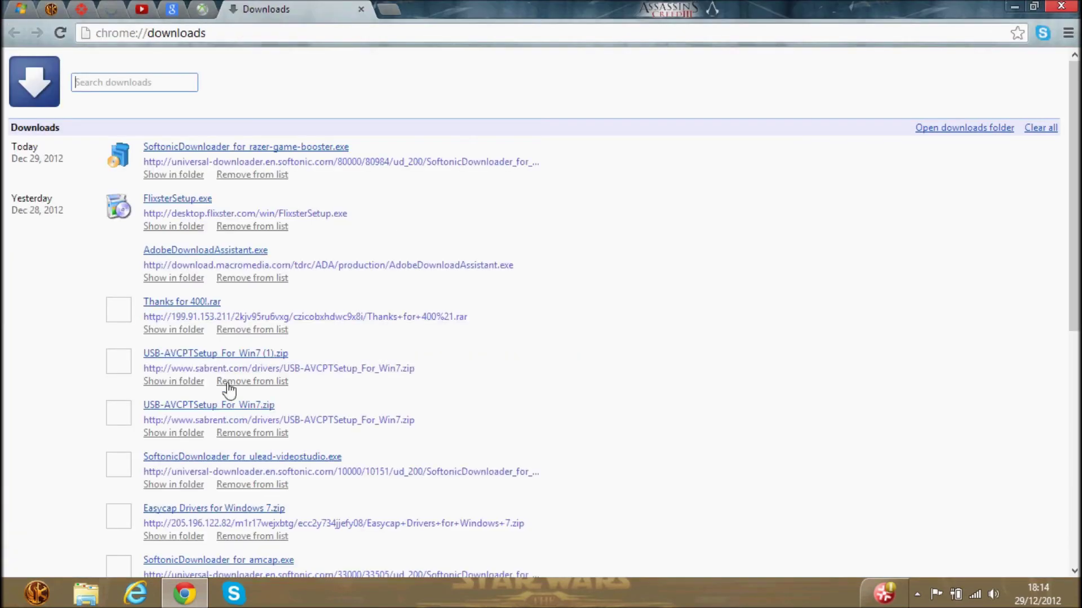
left_click(361, 9)
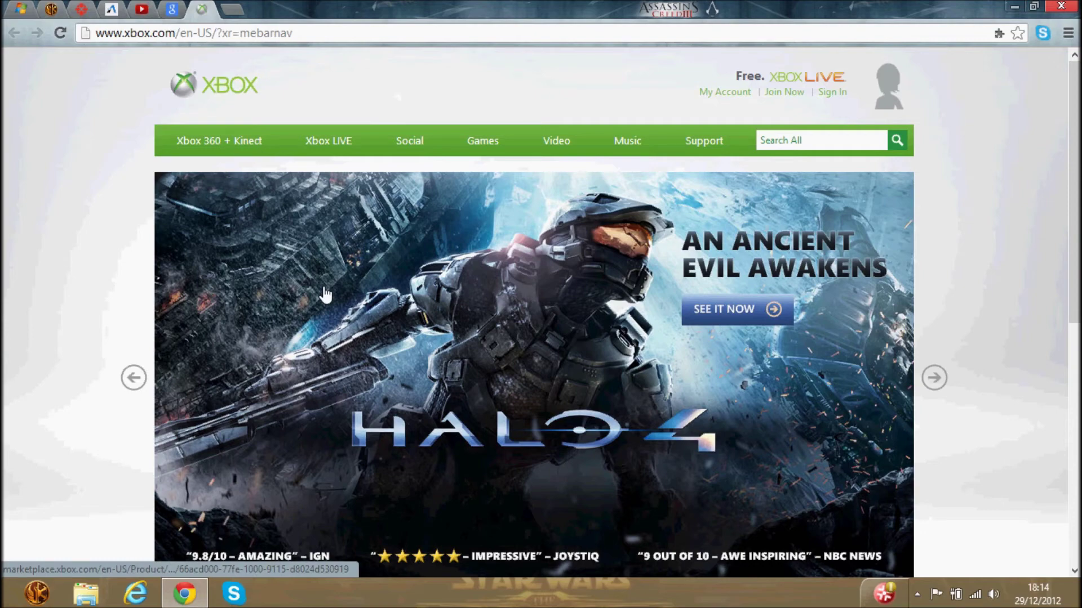
key("ctrl+j")
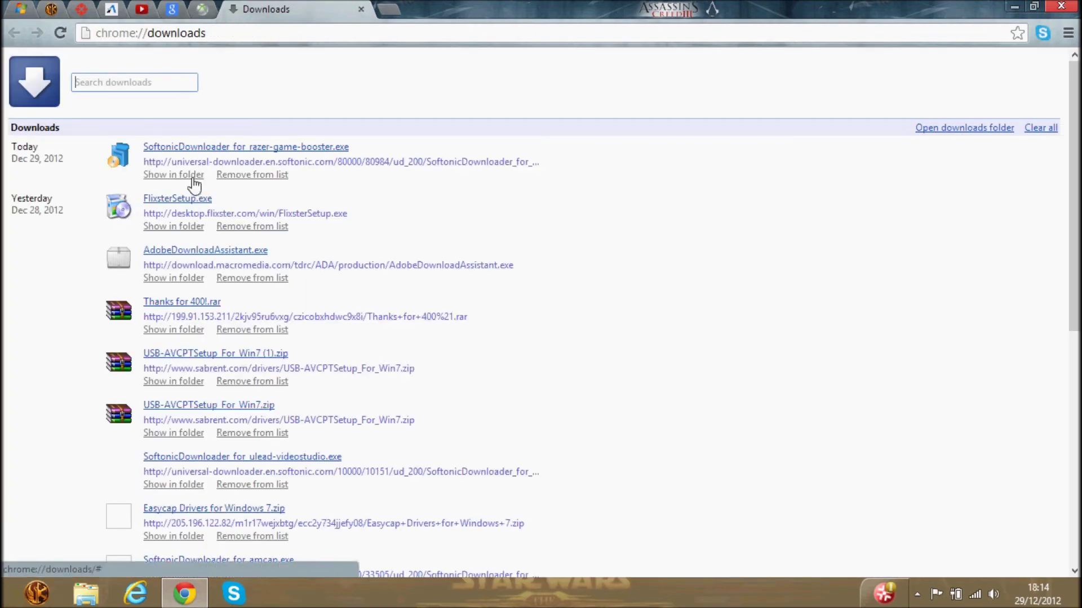
left_click(213, 147)
left_click(361, 9)
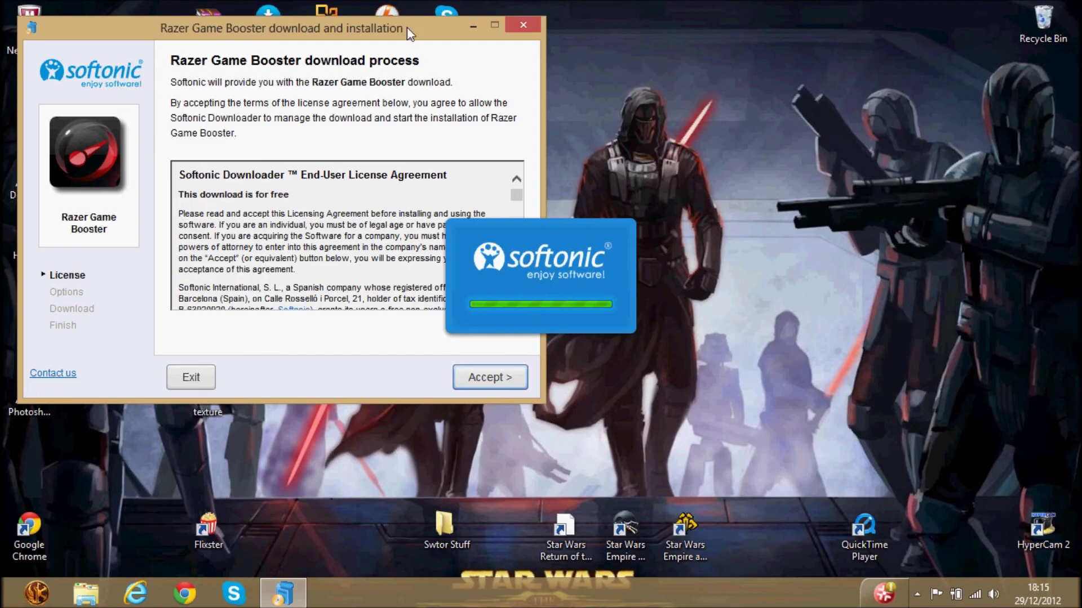
Step: Accept the Softonic licence and decline the SweetPacks homepage and search engine offers
left_click_drag(407, 27, 366, 7)
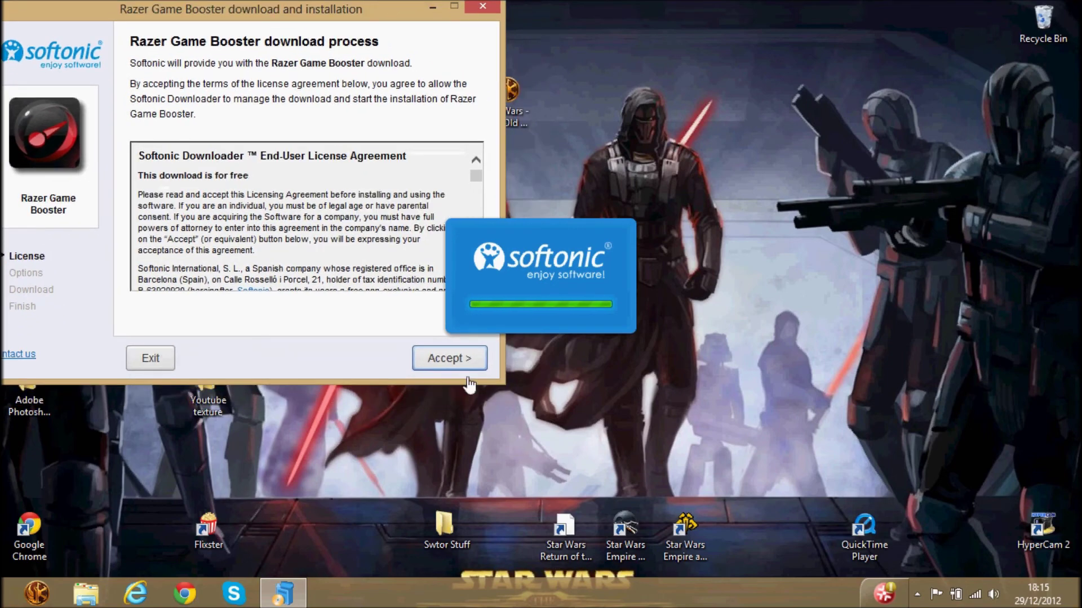
left_click(451, 359)
left_click(255, 276)
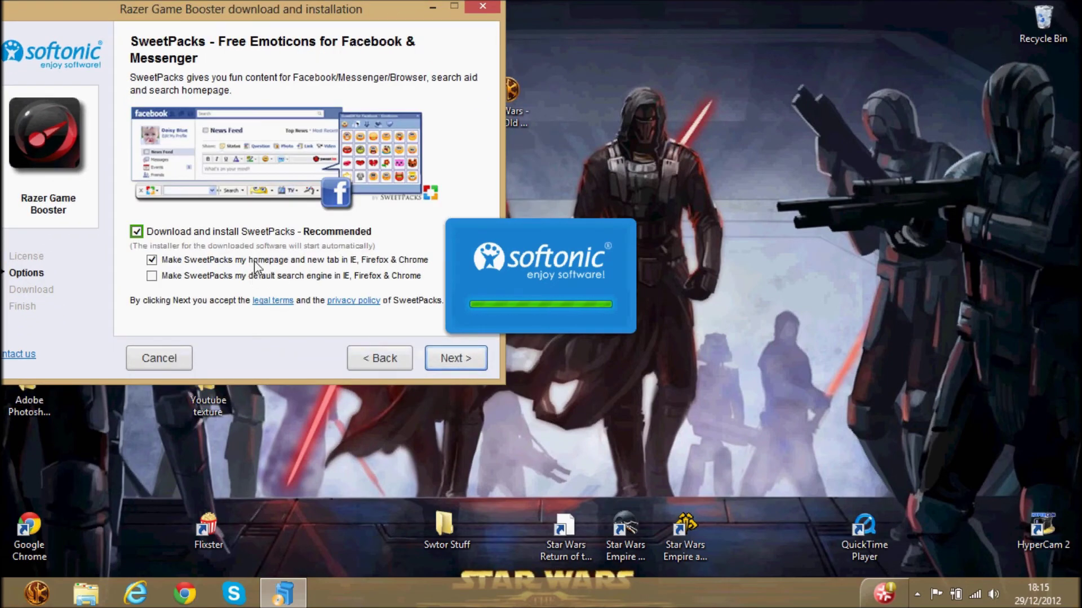
left_click(257, 260)
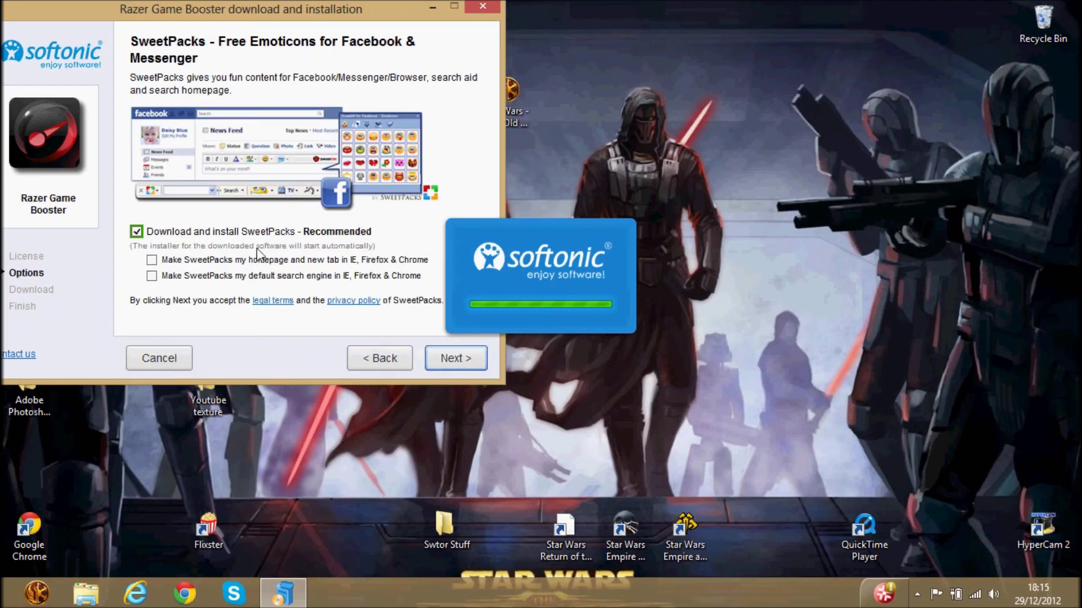
left_click(136, 232)
left_click(456, 361)
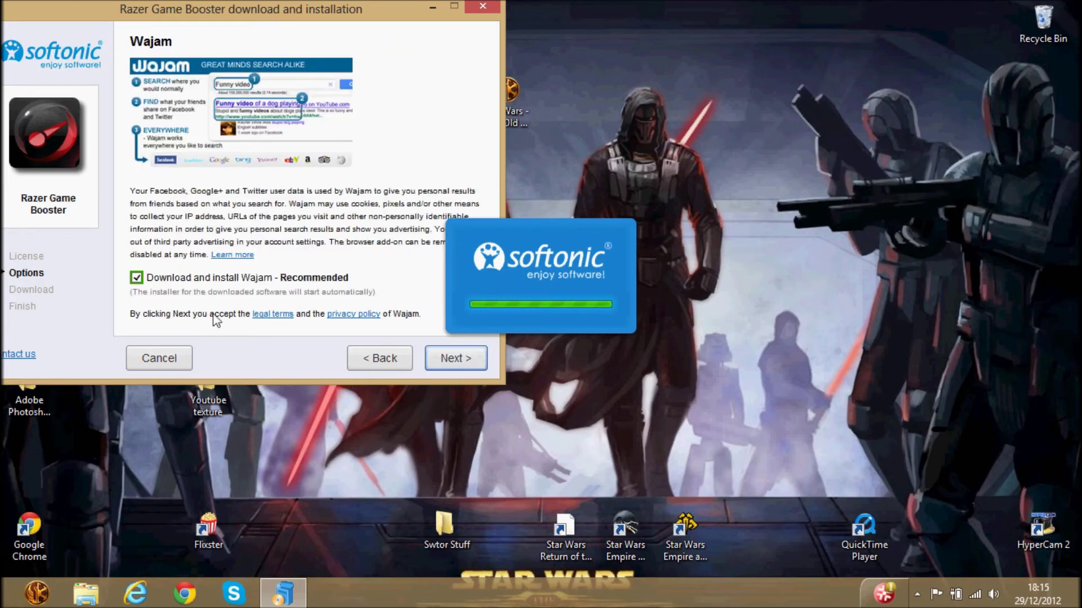
Step: Decline Wajam, start the Razer Game Booster 3.5.6 download and close the leftover licence window
left_click(228, 279)
left_click(455, 359)
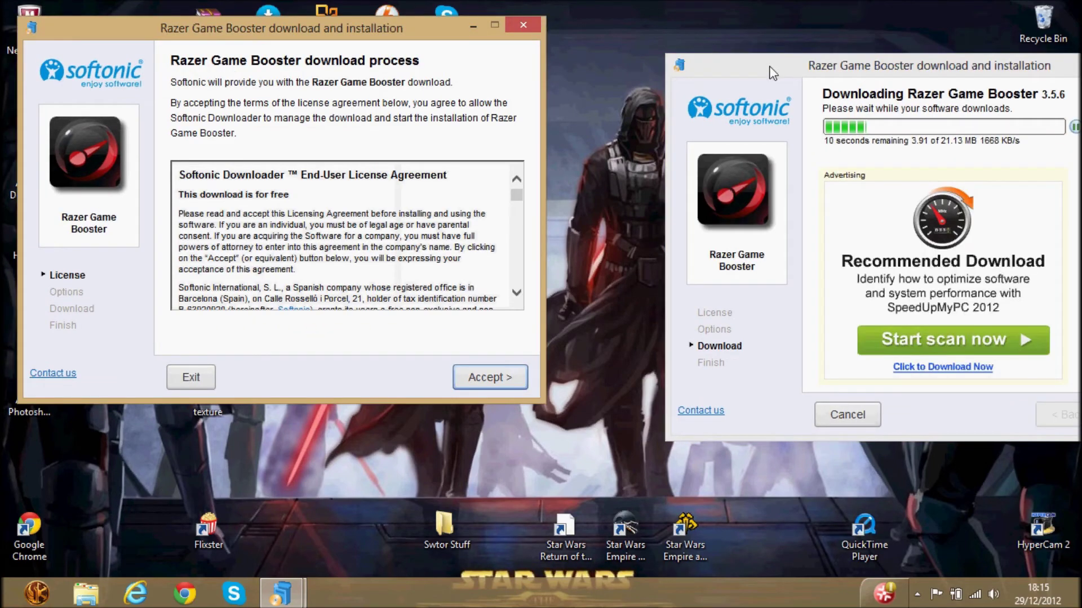
key("Escape")
key("Return")
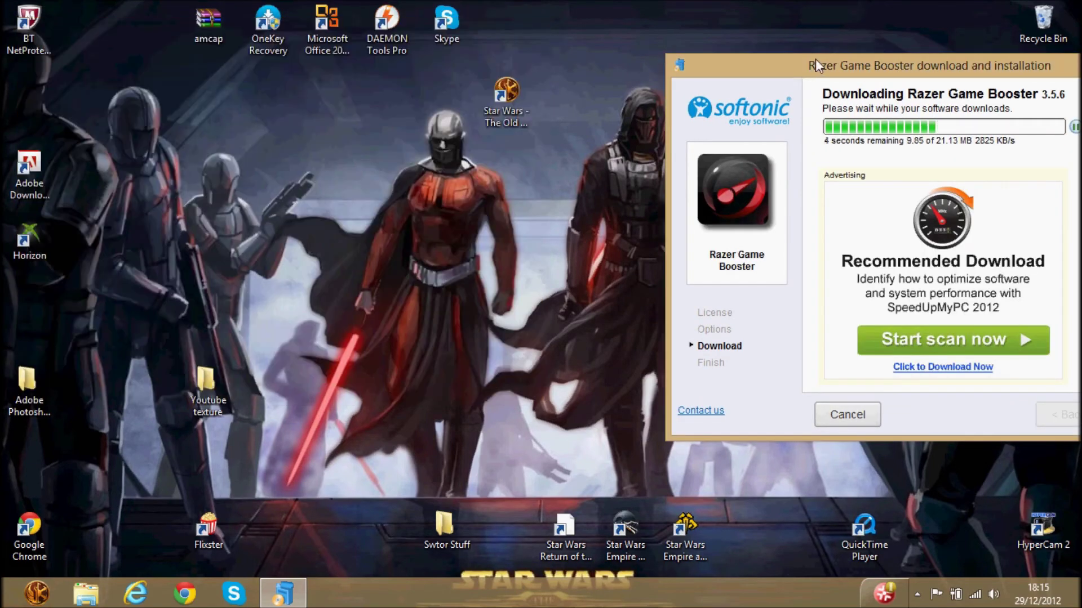
left_click_drag(815, 60, 224, 128)
Step: Install Razer Game Booster, accepting the licence and default folder, and launch it on finish
left_click_drag(506, 93, 721, 515)
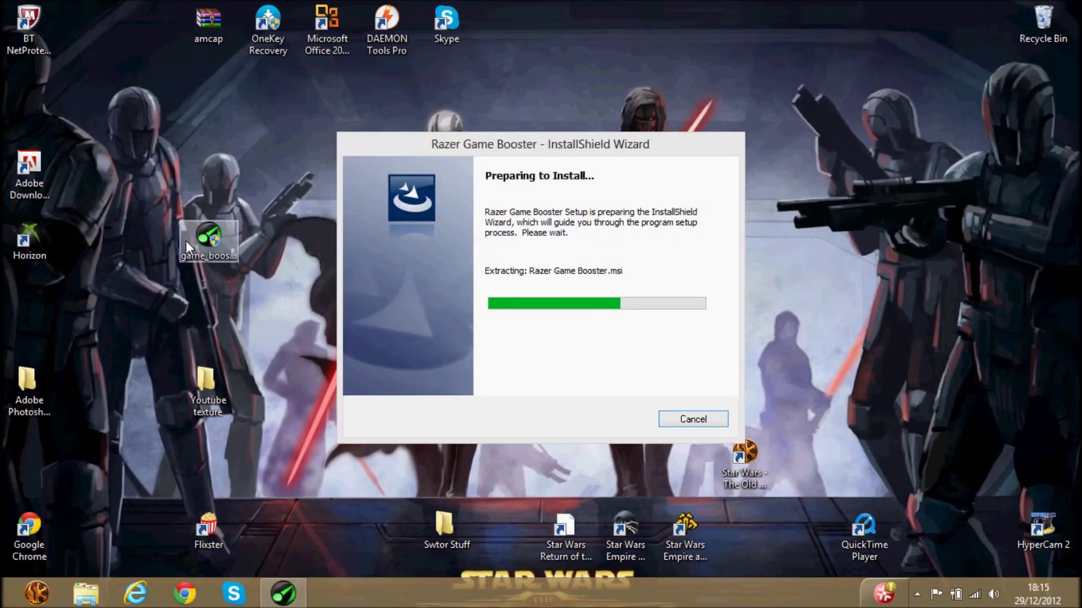
left_click_drag(225, 263, 1037, 245)
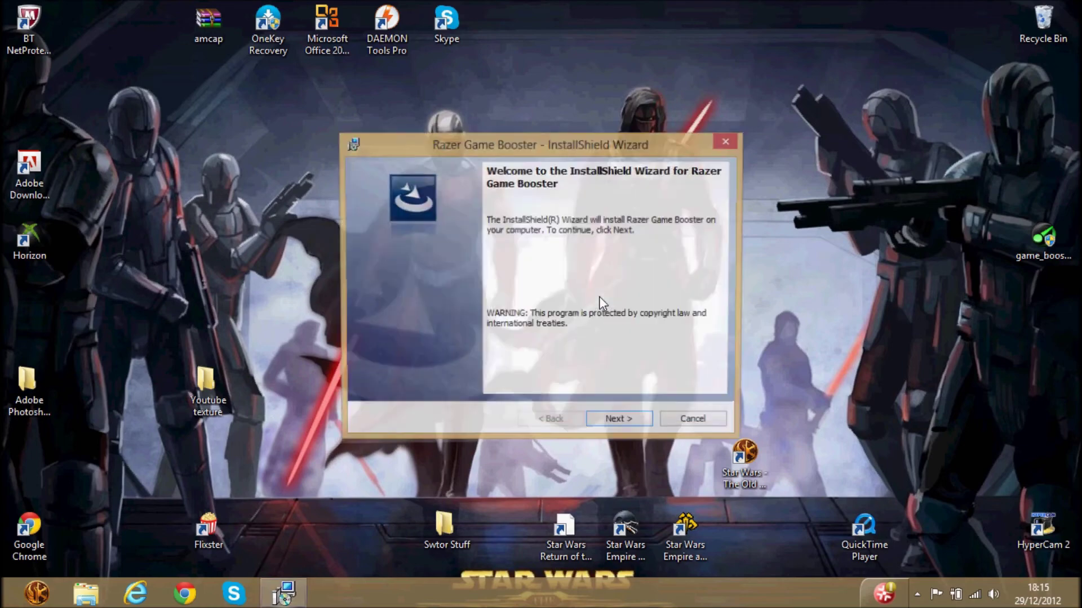
left_click(618, 426)
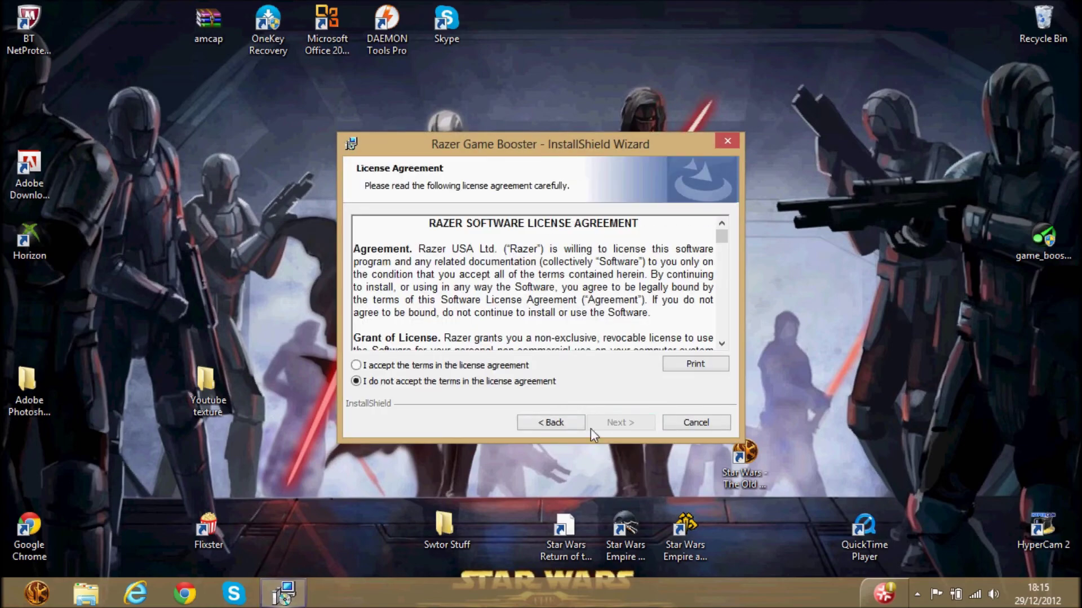
left_click(529, 366)
left_click(620, 423)
left_click(633, 423)
left_click(634, 421)
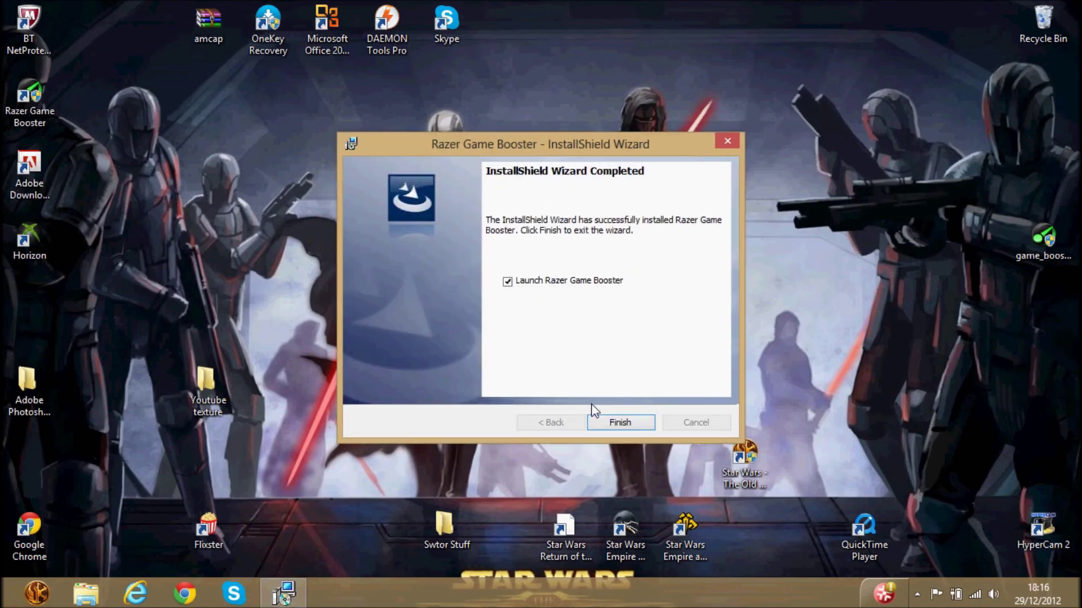
left_click(632, 420)
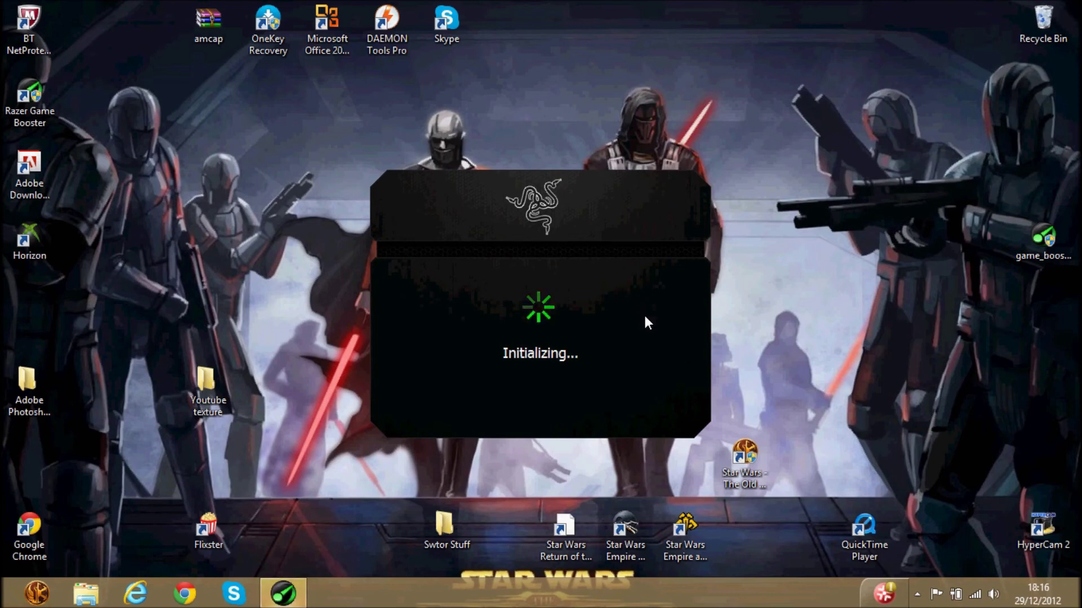
Step: Log in to Razer Game Booster with the account e-mail and password, then dismiss the launcher tips
left_click_drag(5, 124, 95, 48)
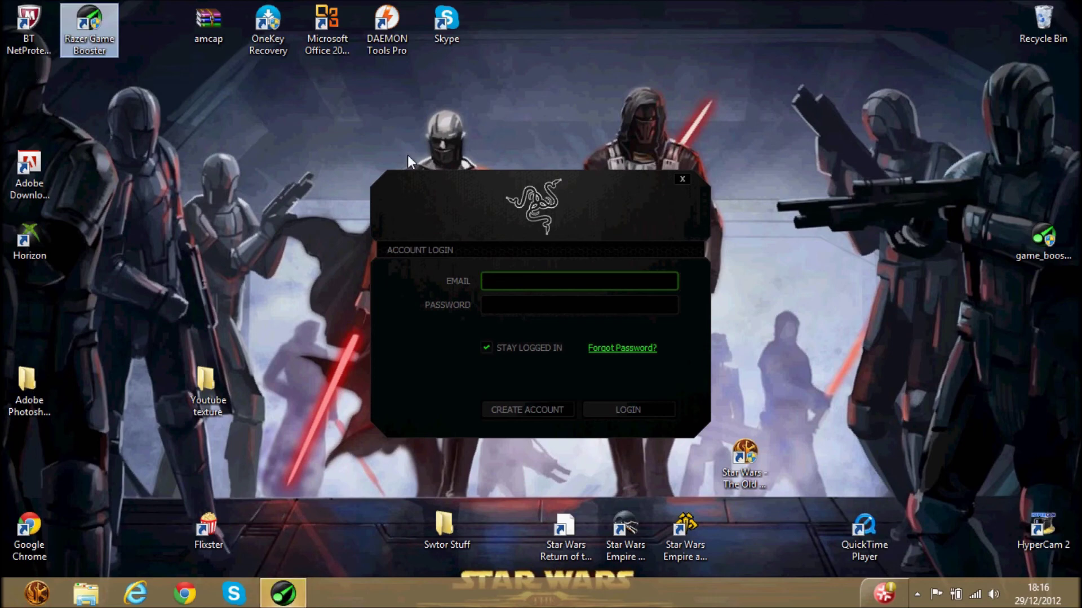
left_click(471, 279)
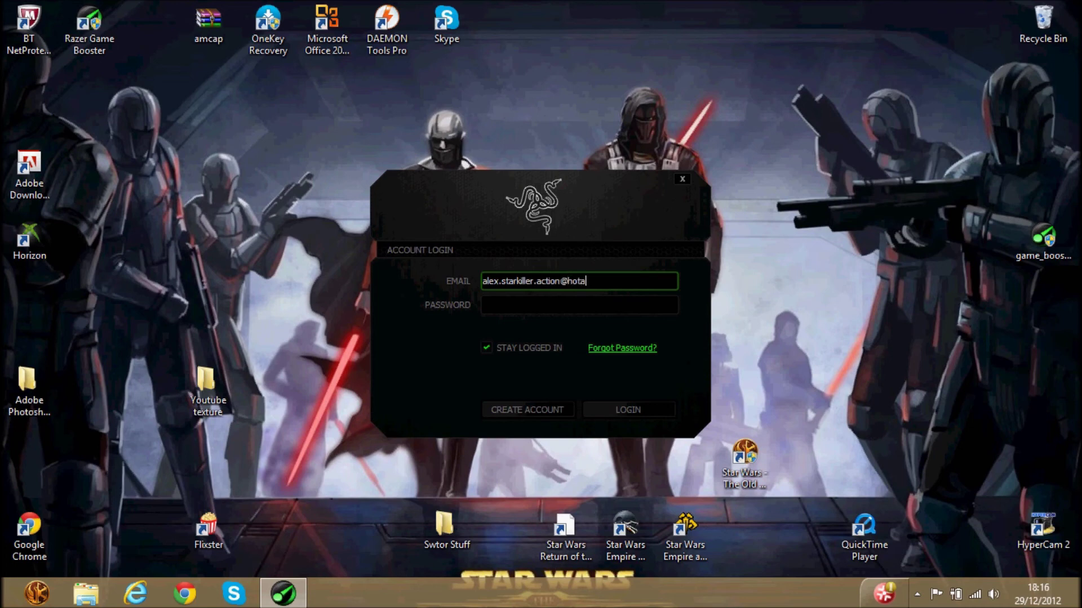
type("k")
key("Tab")
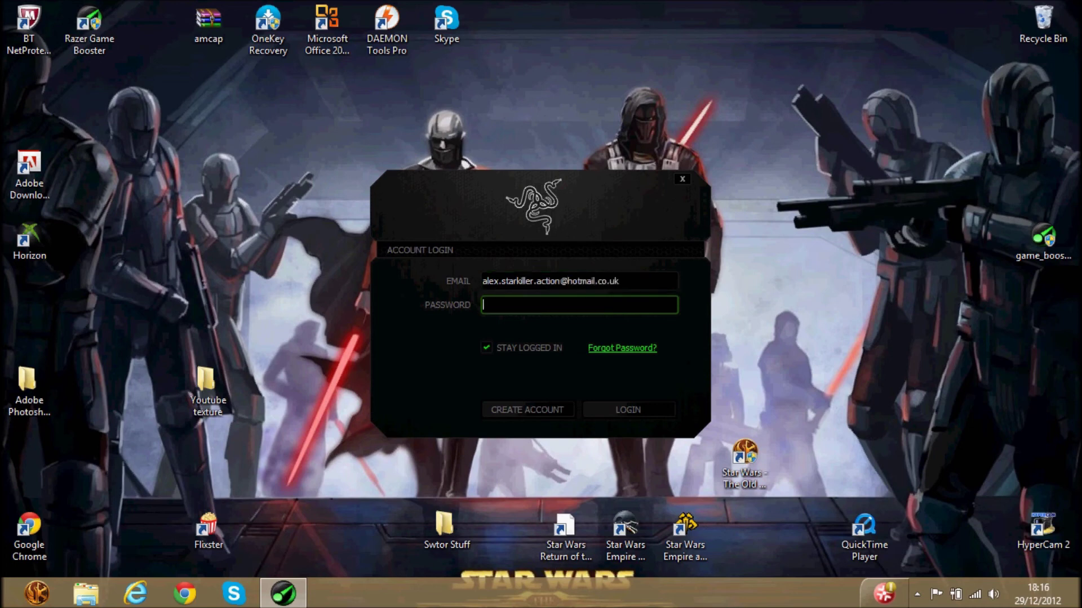
type("•")
key("Return")
left_click_drag(528, 201, 499, 200)
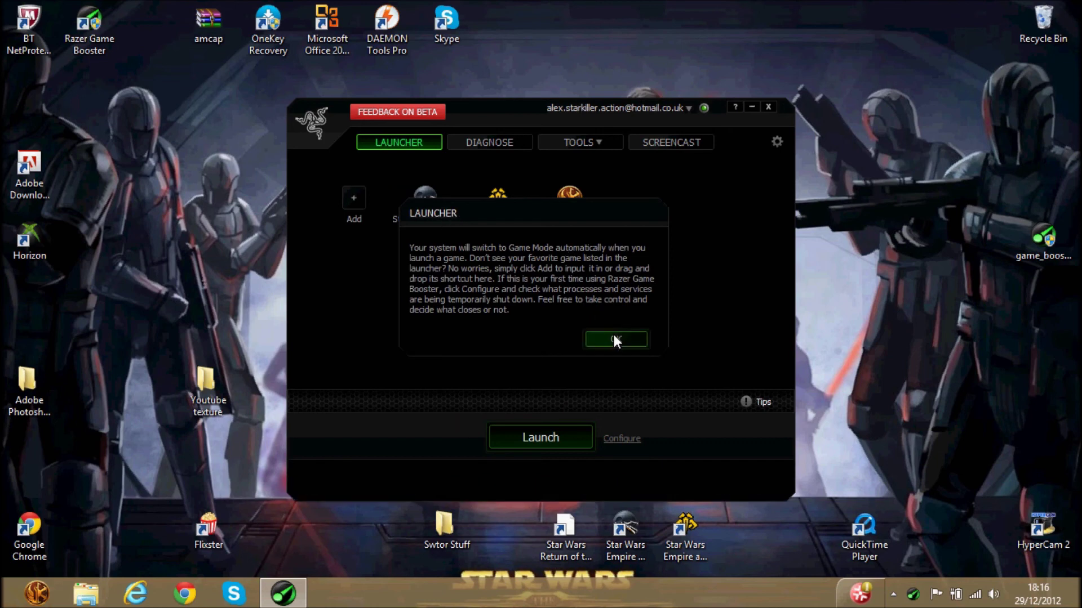
left_click(615, 339)
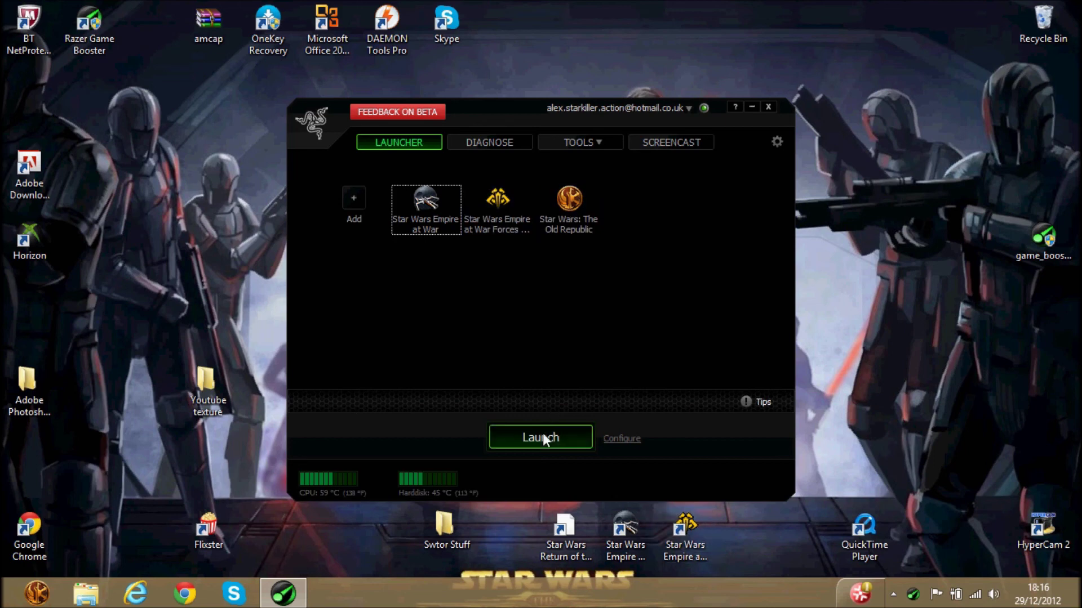
Step: View the Diagnose page and the Defrag tool, dismissing their explanations
left_click(491, 149)
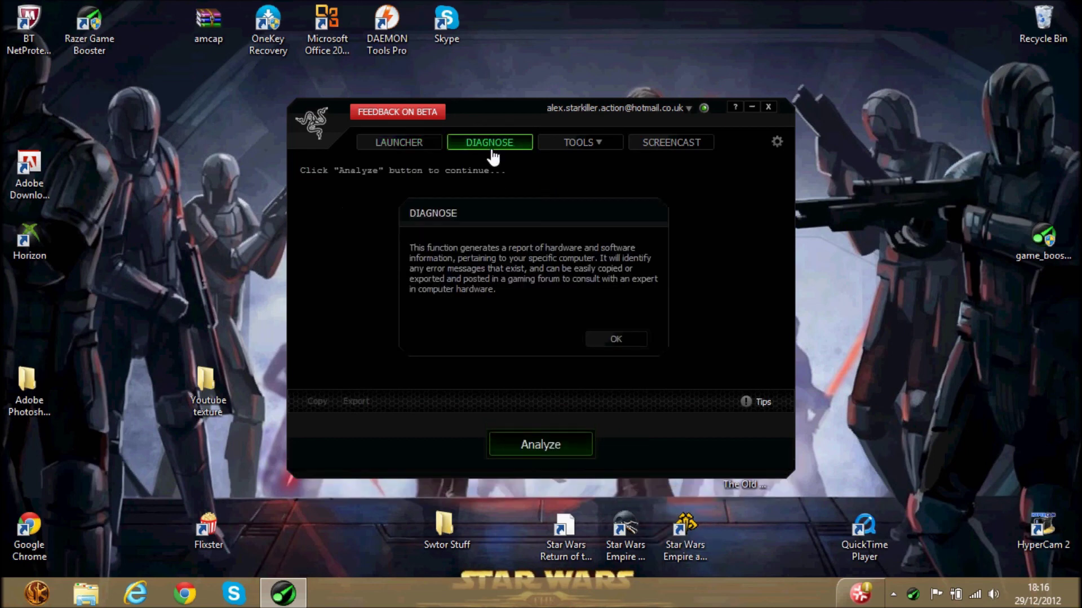
left_click(612, 337)
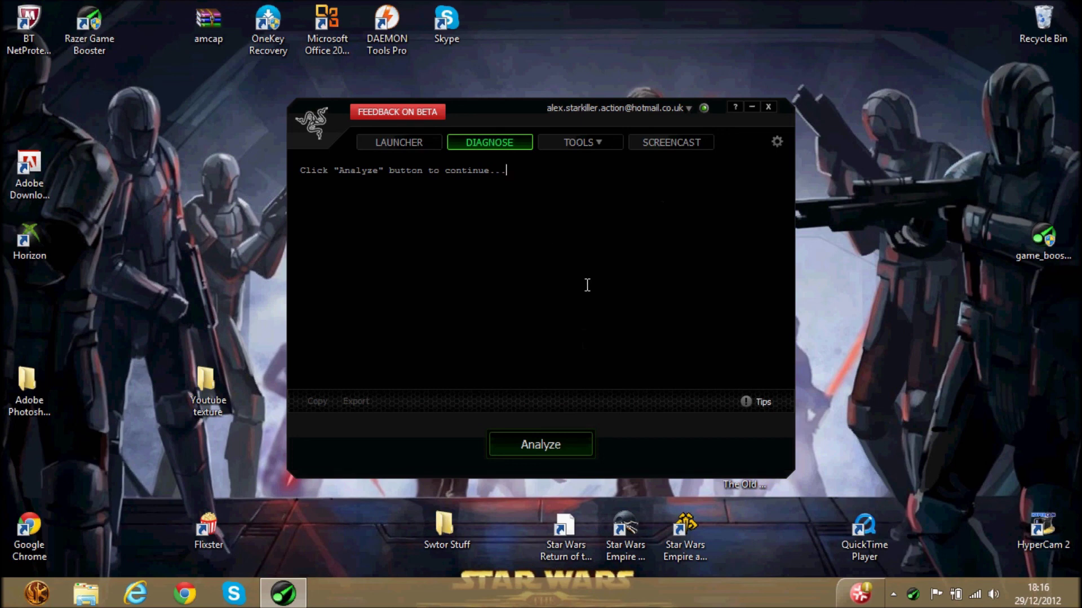
left_click(589, 155)
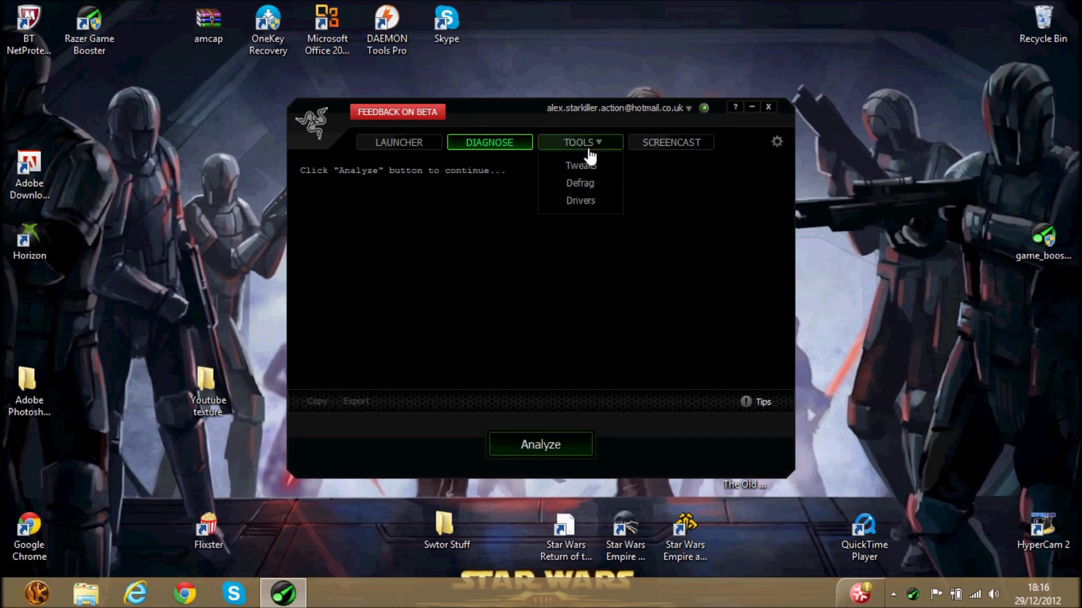
left_click(599, 194)
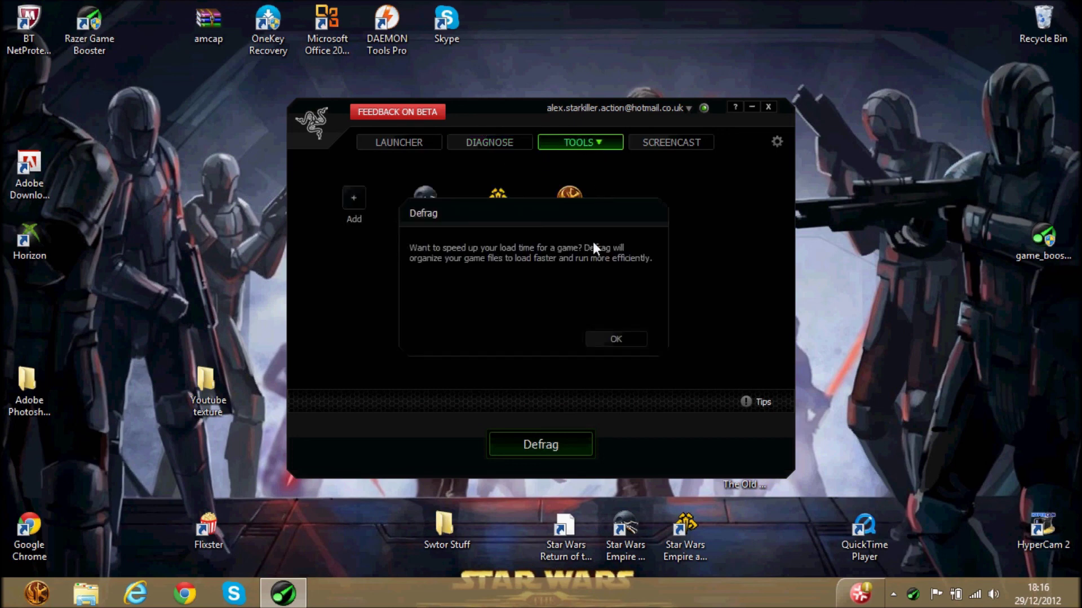
left_click(613, 338)
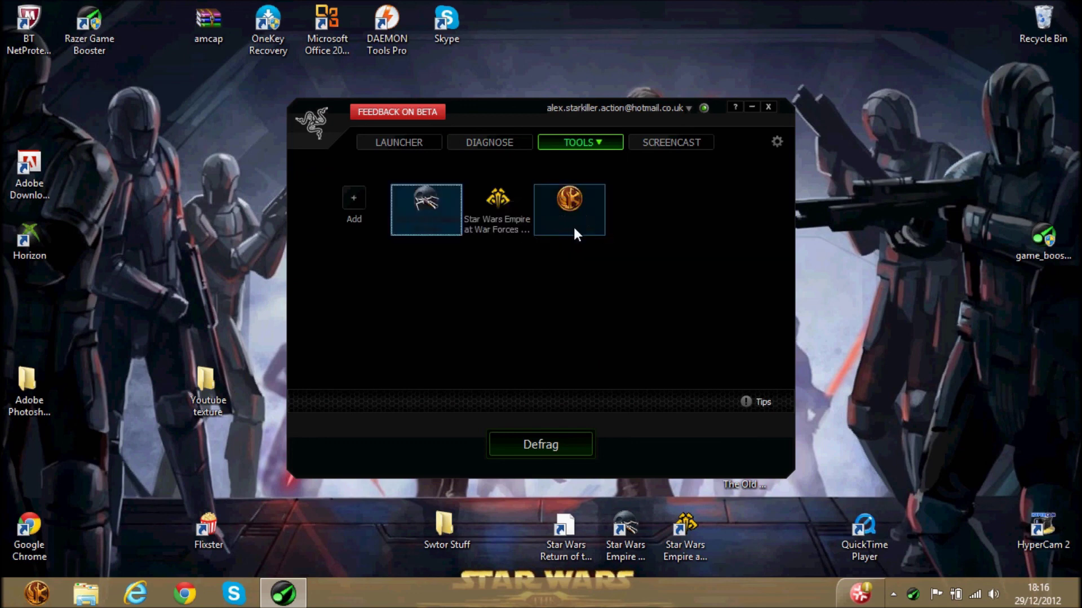
Step: Run the Drivers scan, confirm no driver needs updating, and return to the Launcher
left_click(609, 148)
left_click(597, 200)
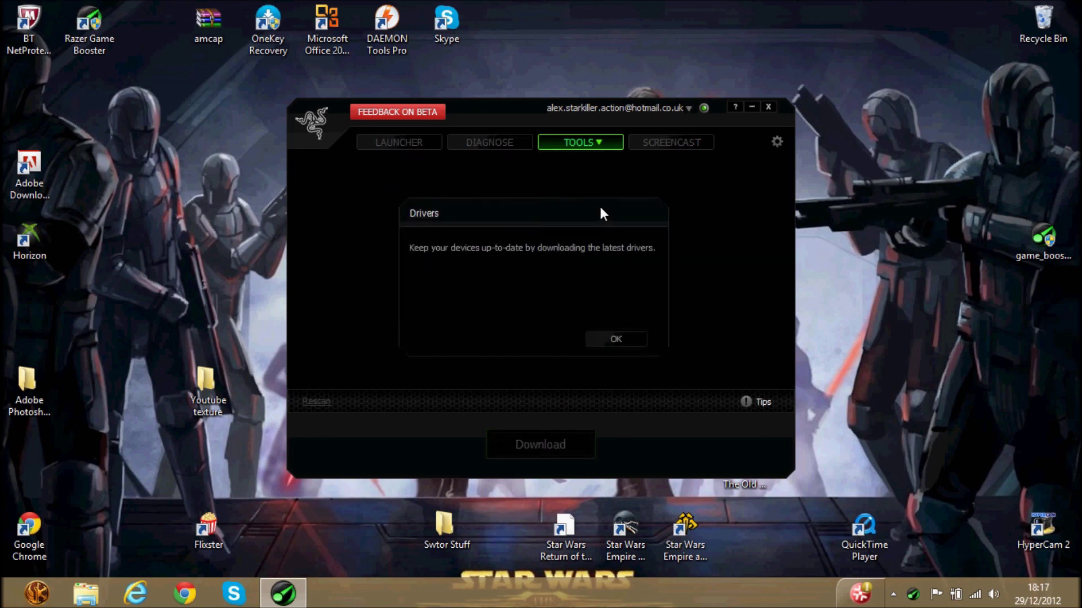
left_click(602, 339)
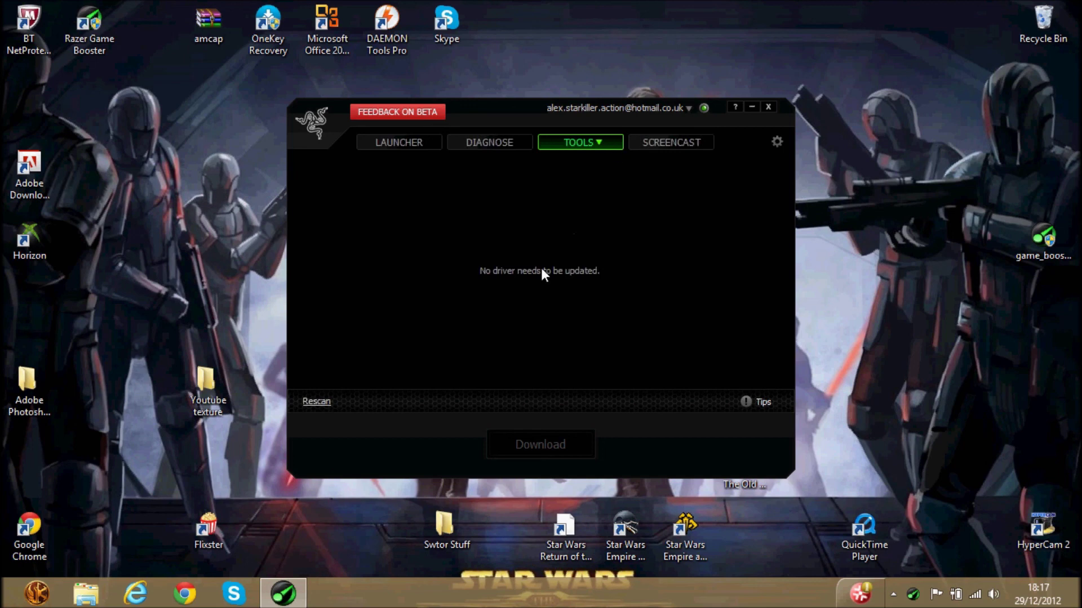
left_click(597, 148)
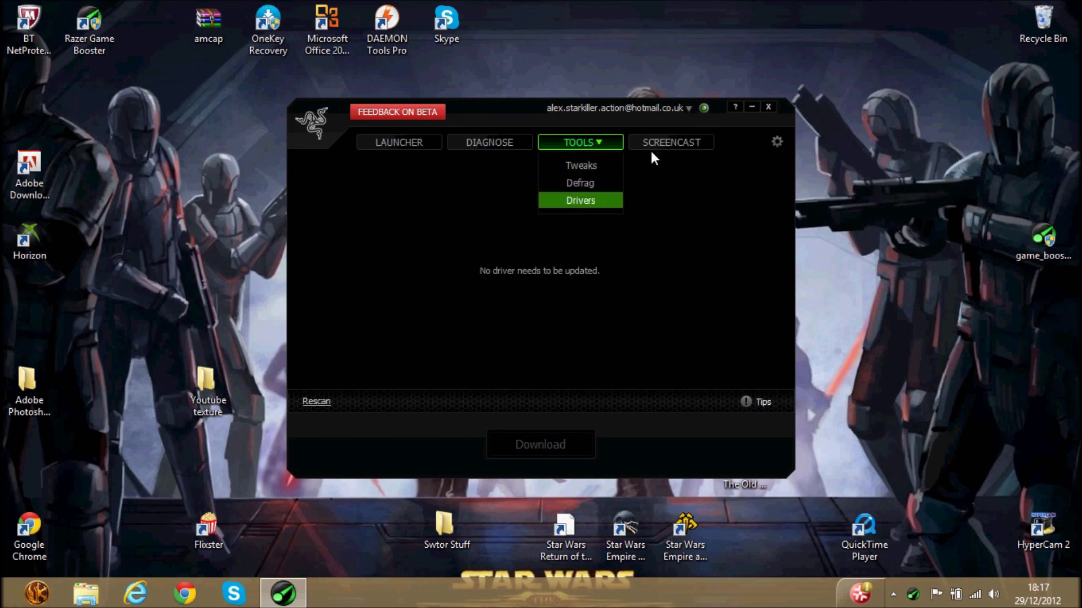
left_click(433, 148)
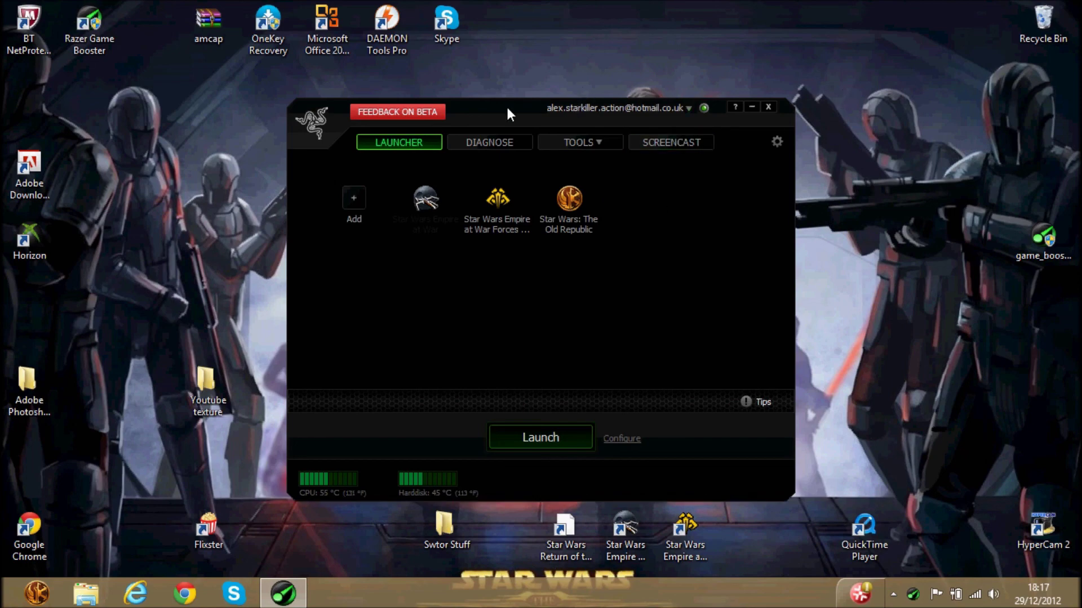
Step: Move the Razer Game Booster window aside and close it
left_click_drag(506, 105, 365, 131)
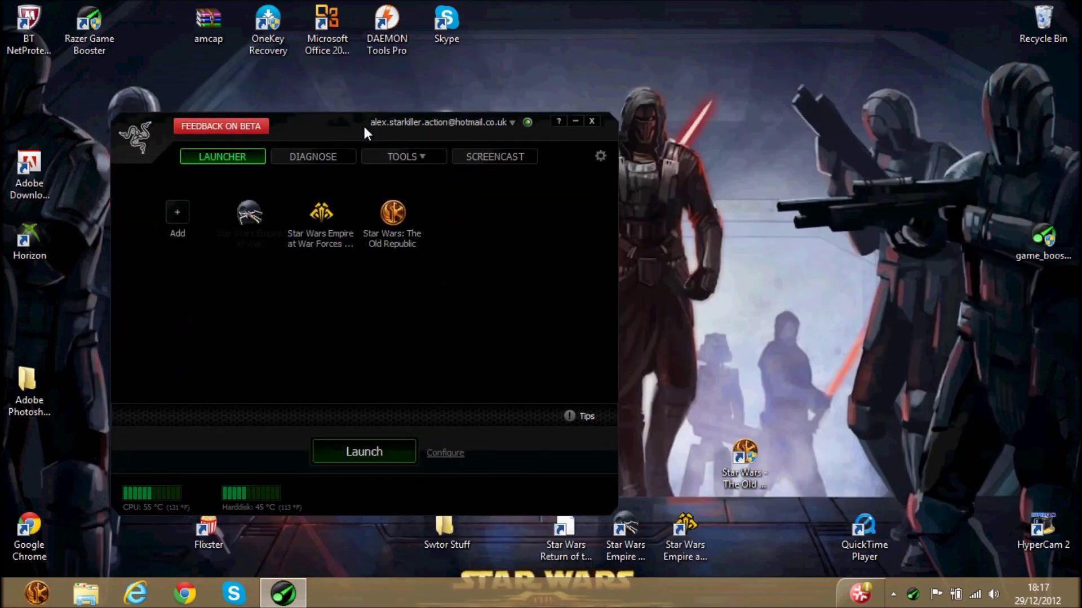
left_click(597, 118)
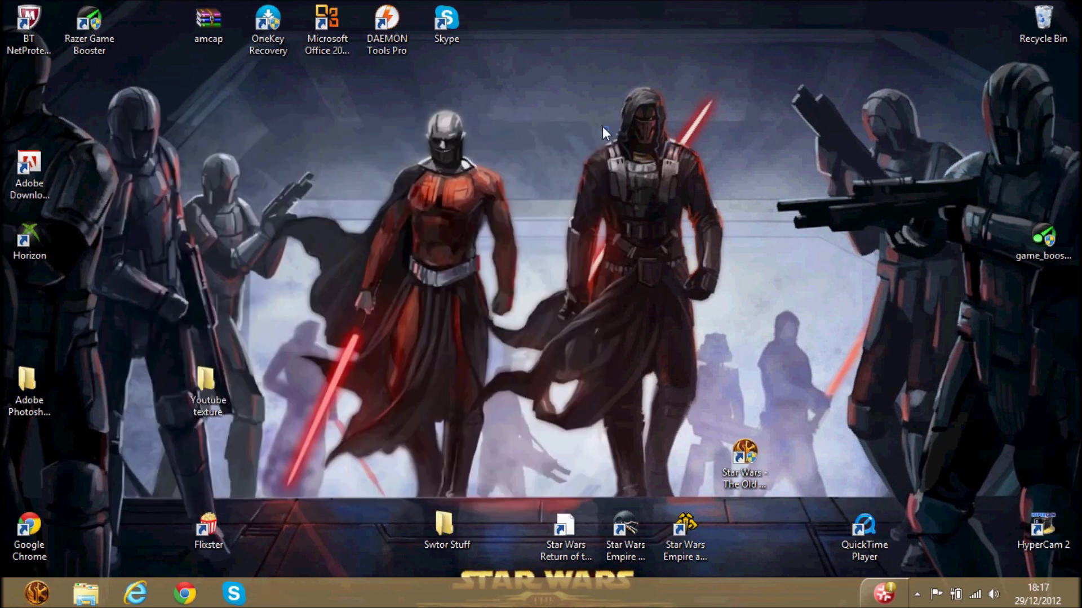